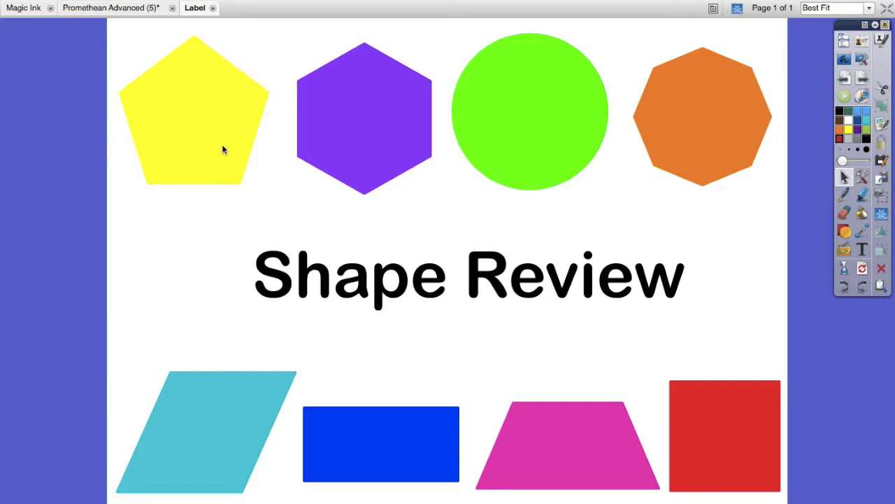
pyautogui.click(205, 124)
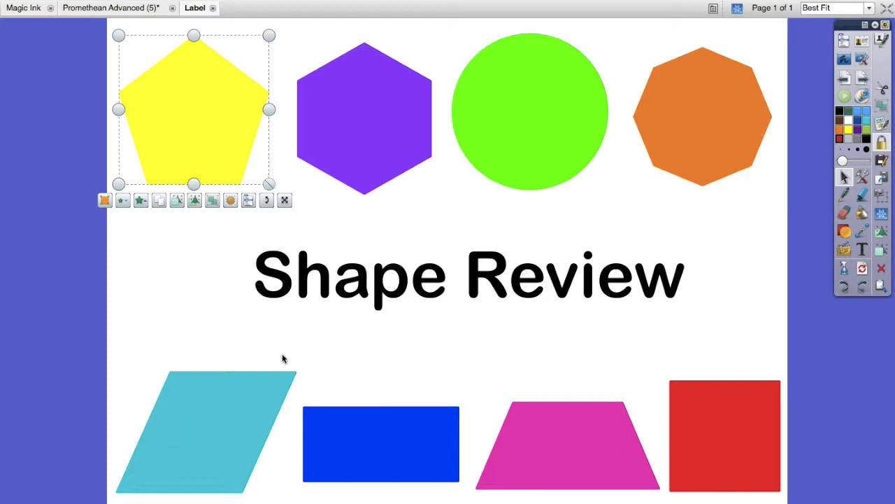
pyautogui.click(299, 361)
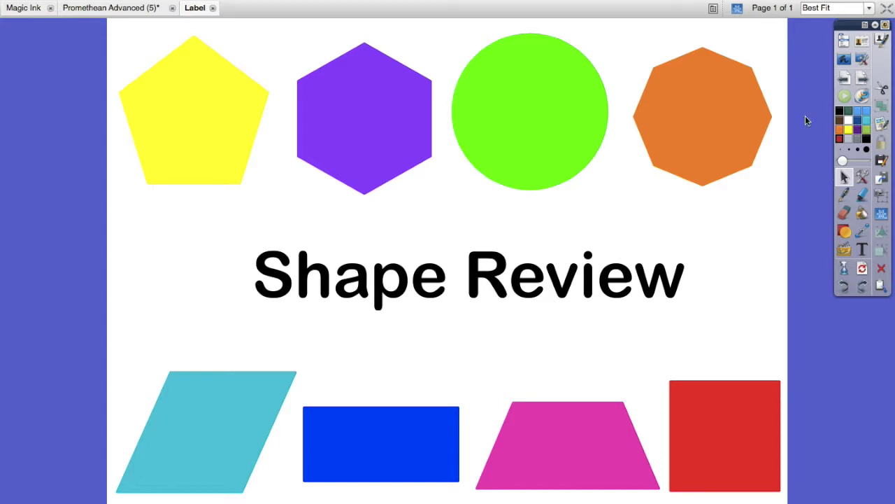
# Step: Add a new page after the shape page and start a text object near its centre with black text
pyautogui.click(863, 82)
pyautogui.click(863, 248)
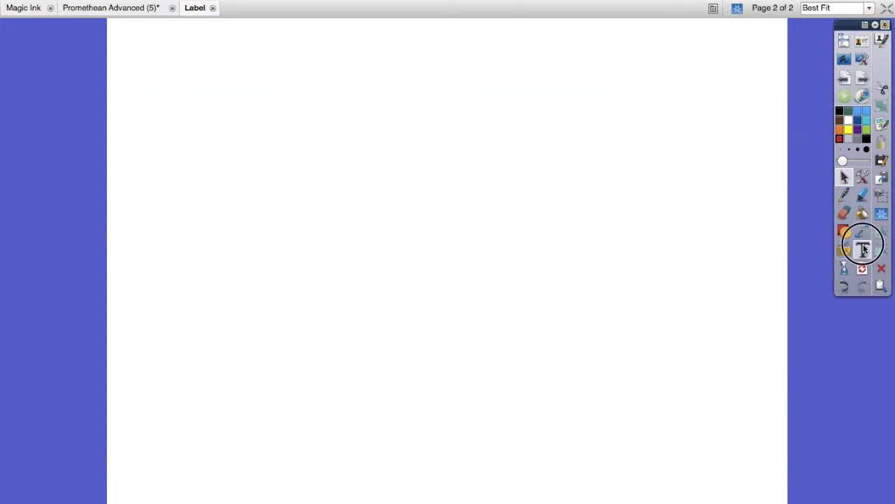
pyautogui.click(352, 223)
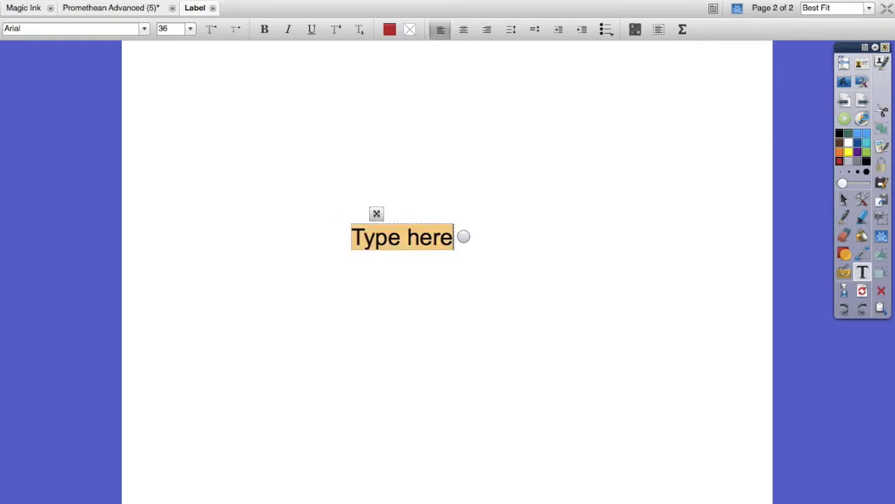
pyautogui.click(389, 29)
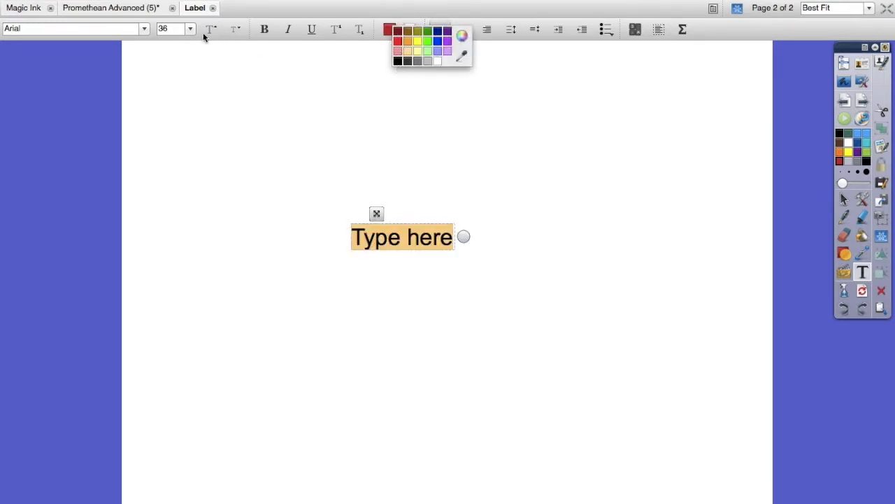
pyautogui.click(397, 61)
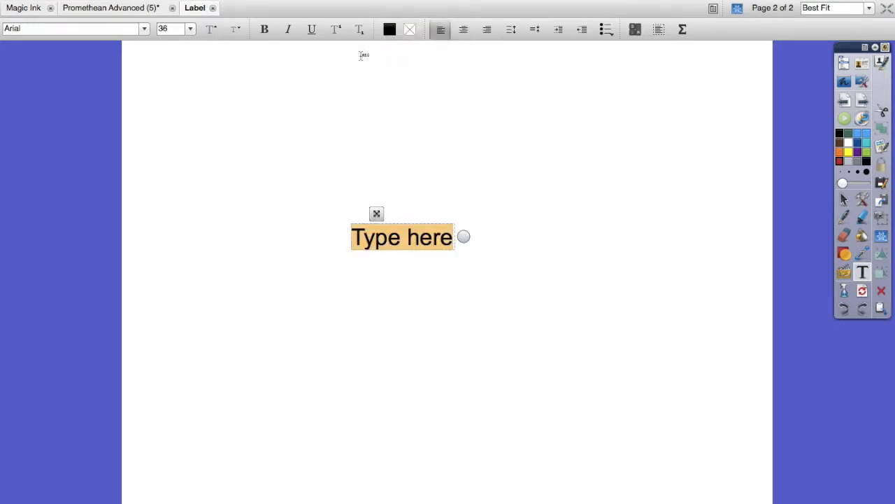
# Step: Set the text size to 48 and enter the title "Color Review"
pyautogui.click(191, 29)
pyautogui.click(184, 116)
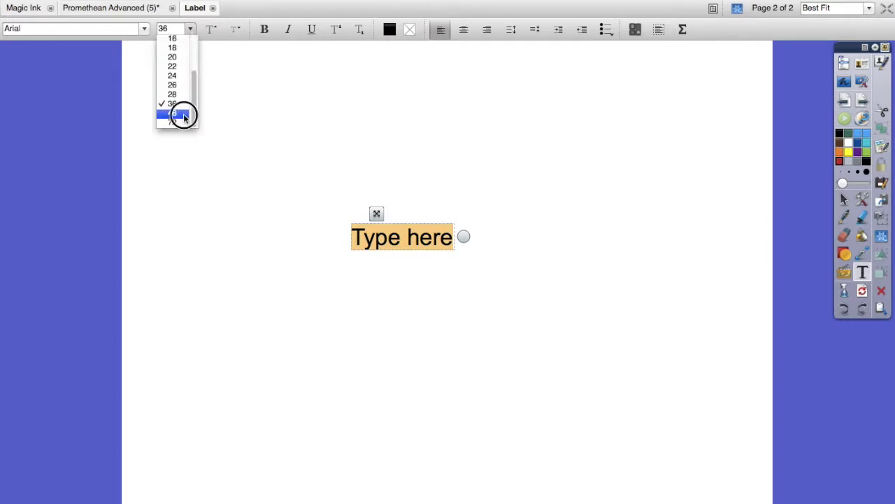
pyautogui.write('Color ')
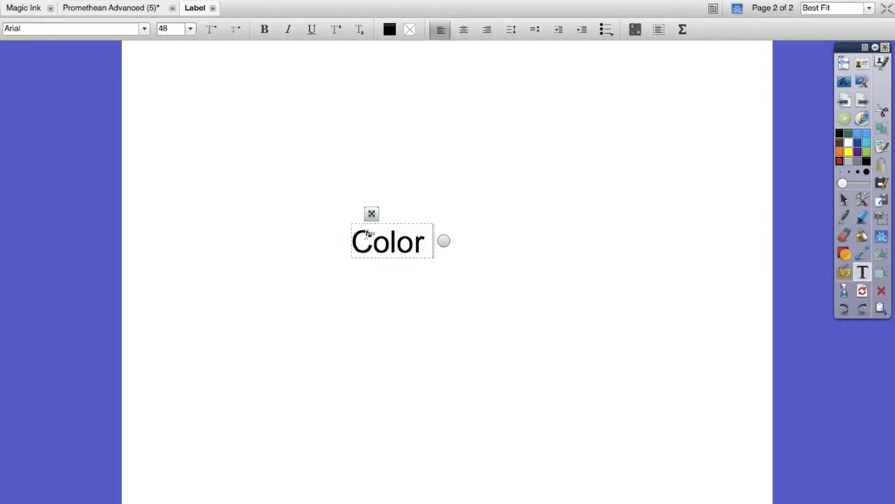
pyautogui.write('Review')
pyautogui.click(477, 318)
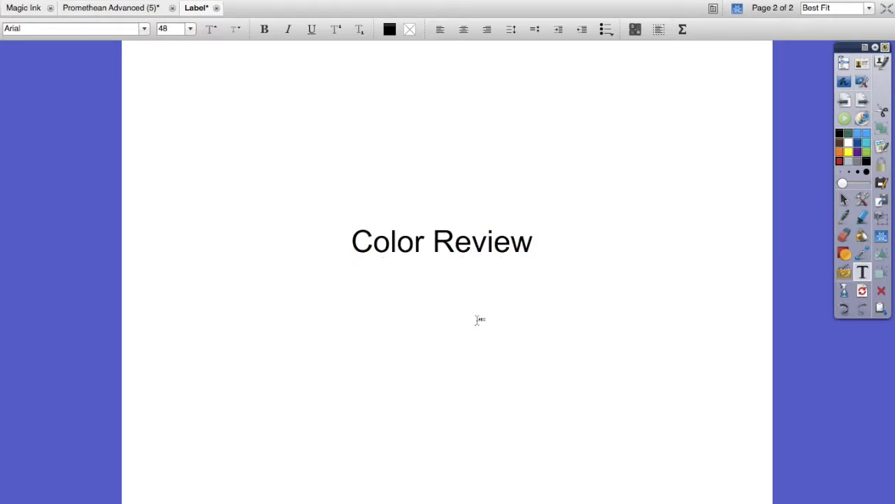
pyautogui.click(844, 201)
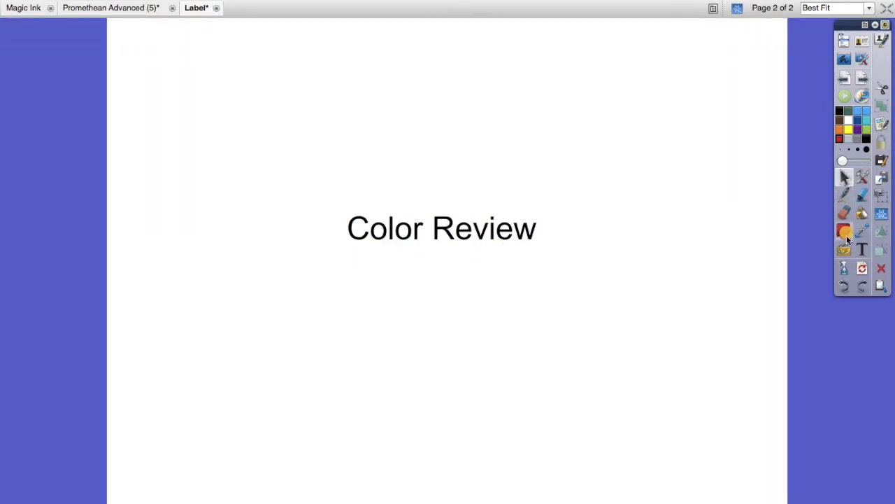
# Step: Draw a solid red circle in the upper-left area of the page with the circle shape
pyautogui.click(844, 231)
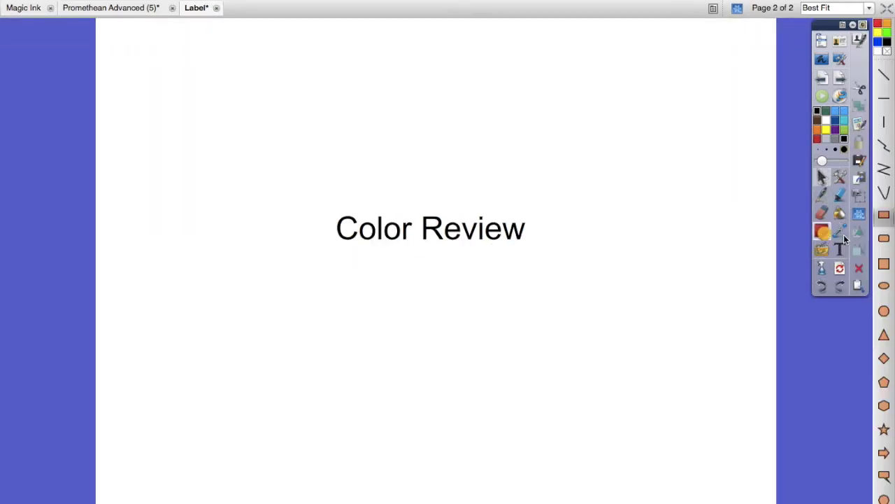
pyautogui.click(884, 316)
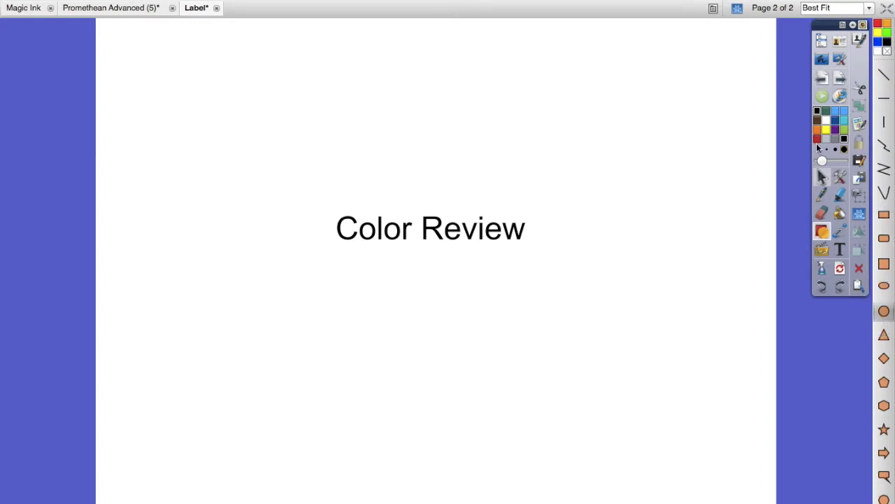
pyautogui.click(817, 138)
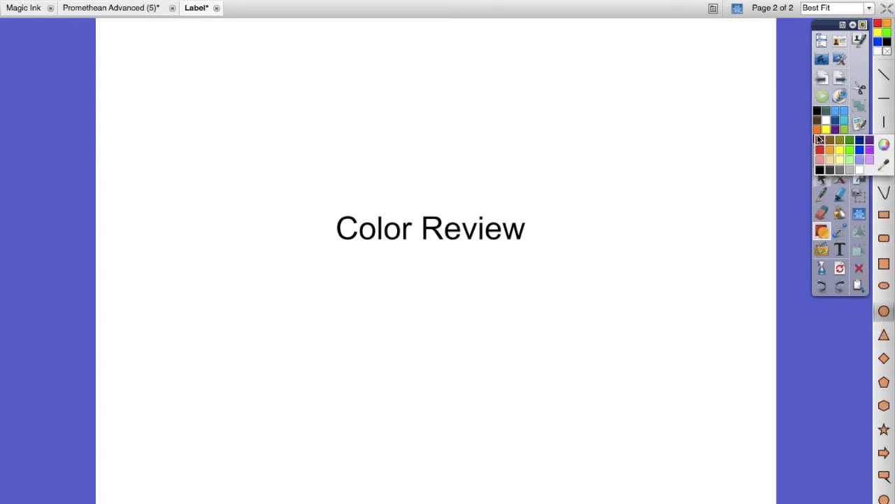
pyautogui.click(819, 148)
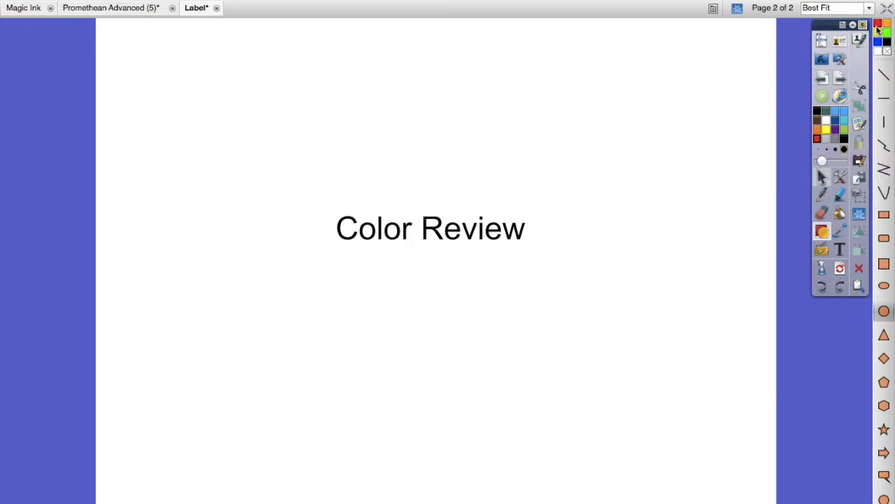
pyautogui.moveTo(142, 83); pyautogui.dragTo(249, 161)
pyautogui.click(803, 178)
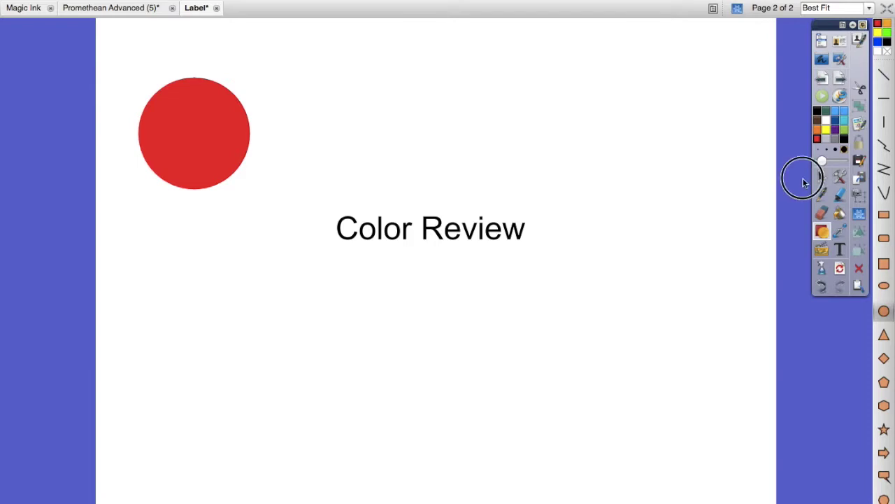
# Step: Duplicate the red circle to place eight around the Color Review title, and delete the surplus copy overlapping the upper-left circle
pyautogui.click(823, 179)
pyautogui.click(248, 133)
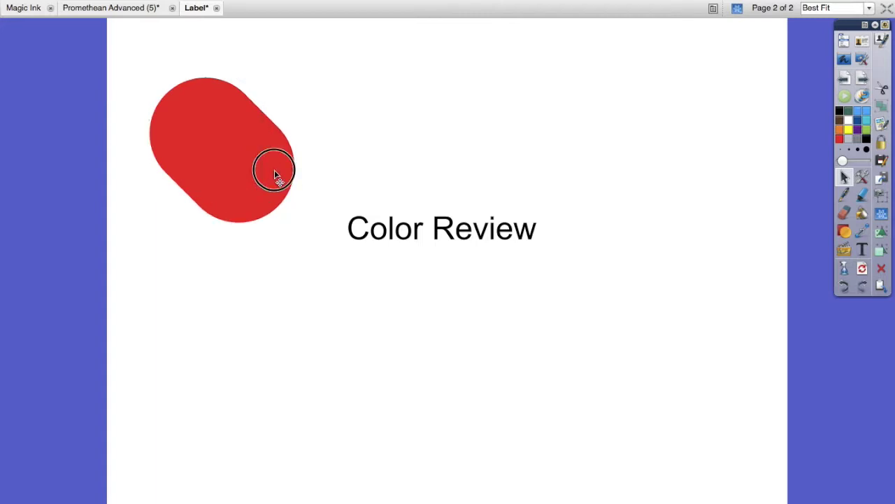
pyautogui.moveTo(274, 168); pyautogui.dragTo(491, 138)
pyautogui.moveTo(231, 149); pyautogui.dragTo(212, 407)
pyautogui.moveTo(224, 170); pyautogui.dragTo(463, 411)
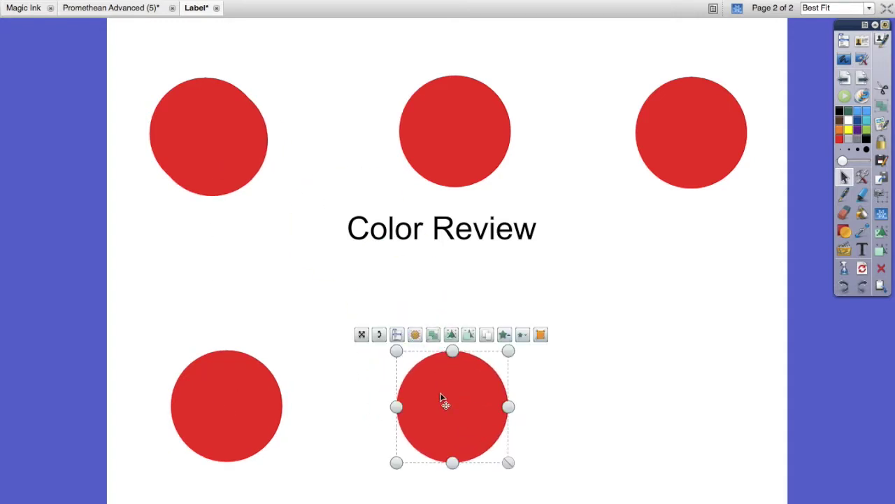
pyautogui.click(488, 336)
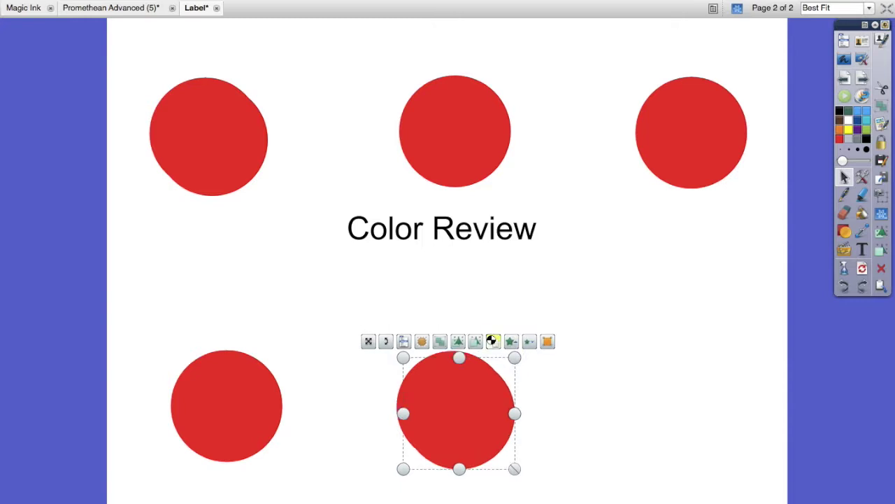
pyautogui.moveTo(526, 425); pyautogui.dragTo(703, 276)
pyautogui.moveTo(464, 389); pyautogui.dragTo(216, 244)
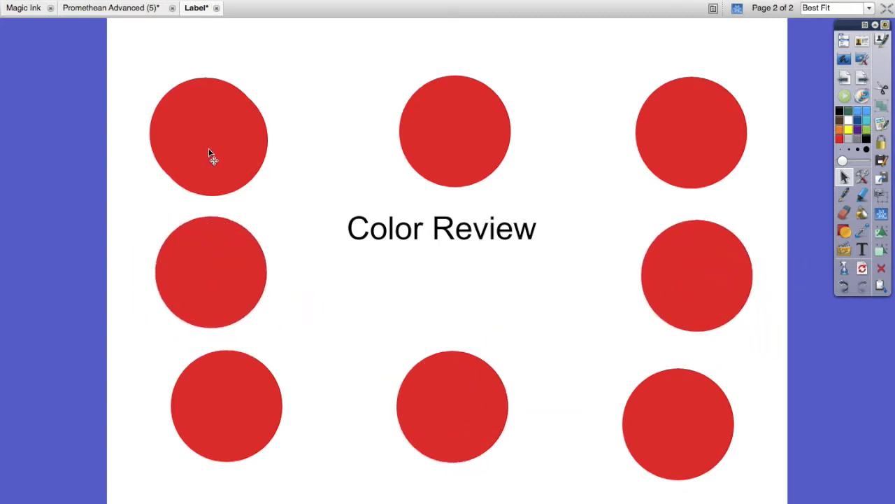
pyautogui.moveTo(212, 154); pyautogui.dragTo(301, 143)
pyautogui.press('Delete')
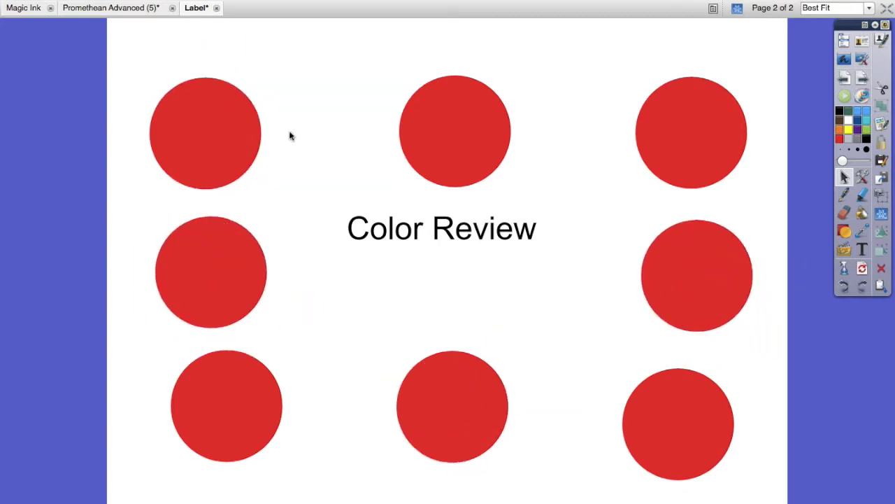
# Step: Reposition the eight circles outward so they are spaced around the title without crowding it
pyautogui.moveTo(219, 103); pyautogui.dragTo(226, 69)
pyautogui.moveTo(221, 269); pyautogui.dragTo(219, 256)
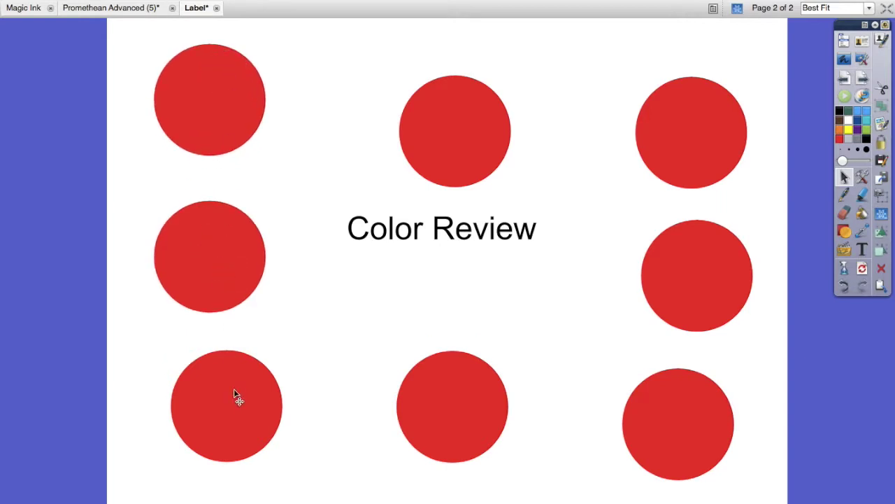
pyautogui.moveTo(234, 393); pyautogui.dragTo(218, 425)
pyautogui.moveTo(463, 414); pyautogui.dragTo(463, 433)
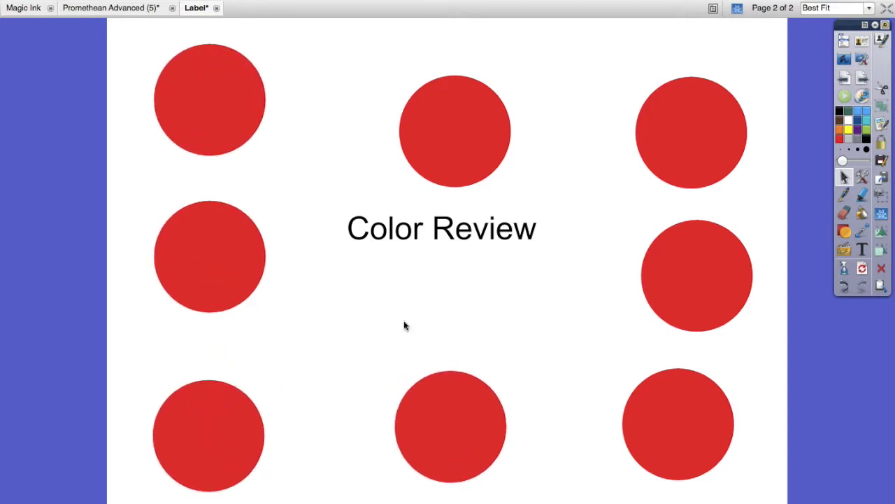
pyautogui.moveTo(450, 126); pyautogui.dragTo(451, 91)
pyautogui.moveTo(726, 133); pyautogui.dragTo(725, 106)
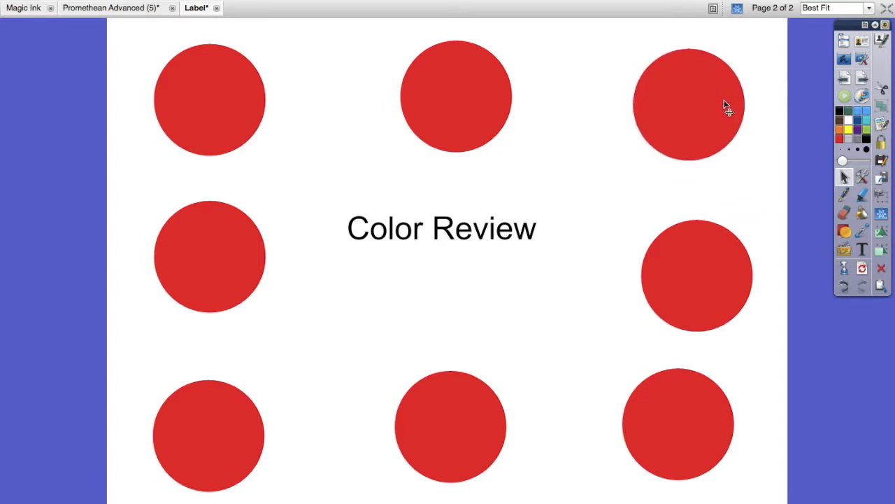
pyautogui.moveTo(683, 324); pyautogui.dragTo(704, 326)
pyautogui.moveTo(679, 426); pyautogui.dragTo(707, 450)
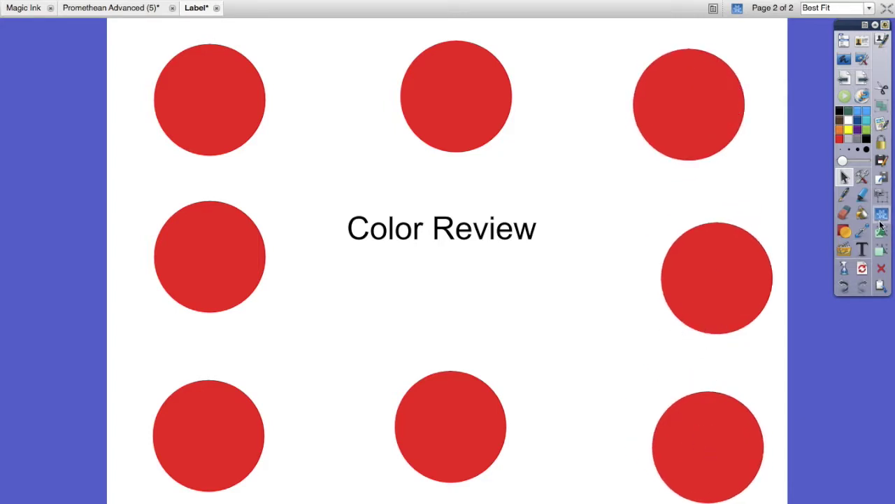
# Step: Fill the upper-right circle with dark blue and the upper-middle circle with yellow, including their outlines
pyautogui.click(862, 213)
pyautogui.click(741, 101)
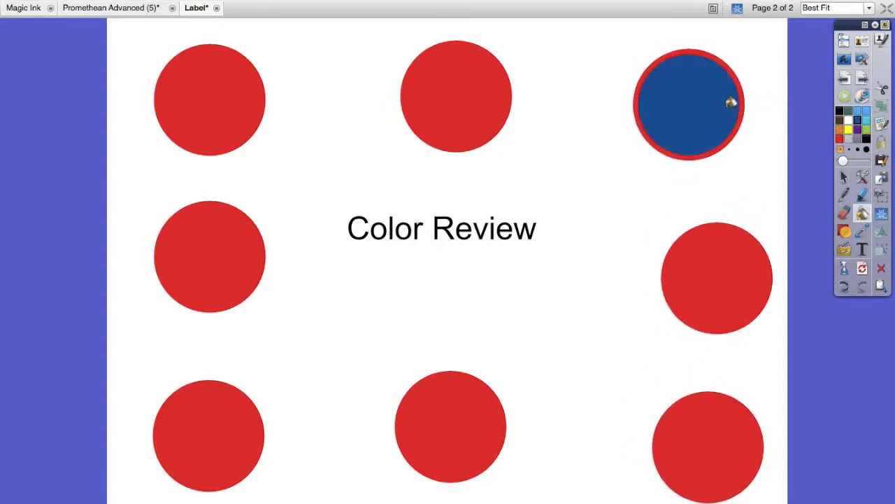
pyautogui.click(741, 91)
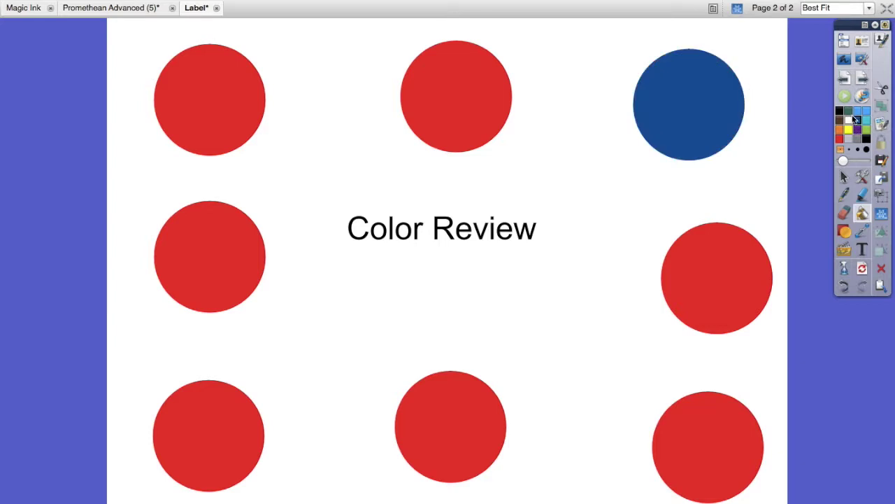
pyautogui.click(848, 130)
pyautogui.click(484, 63)
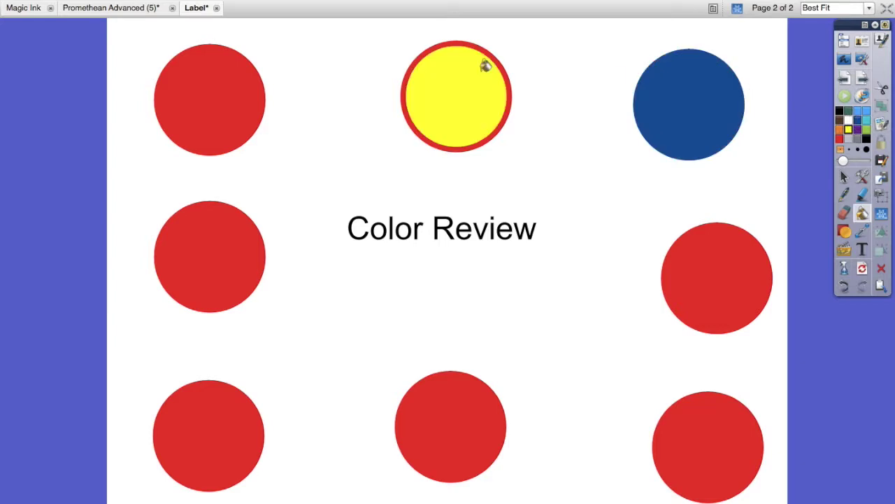
pyautogui.click(507, 66)
# Step: Fill the middle-right circle with orange and the lower-right circle with purple, including their outlines
pyautogui.click(840, 129)
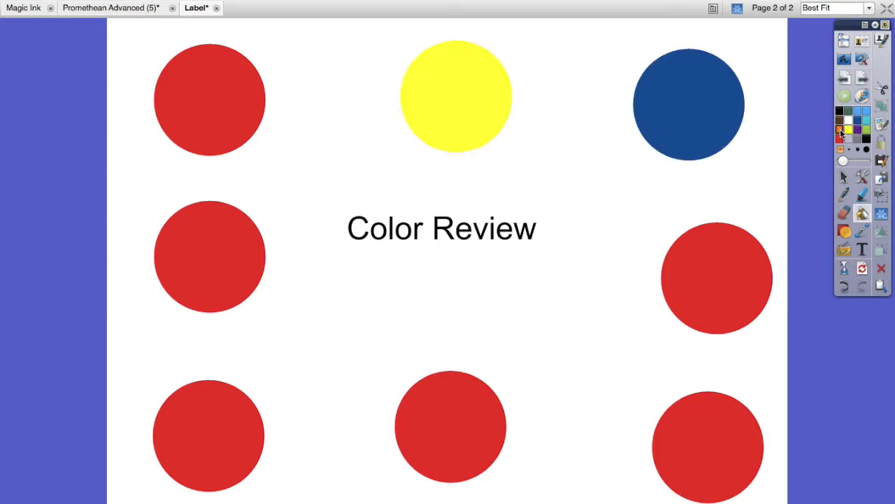
pyautogui.click(736, 280)
pyautogui.click(771, 263)
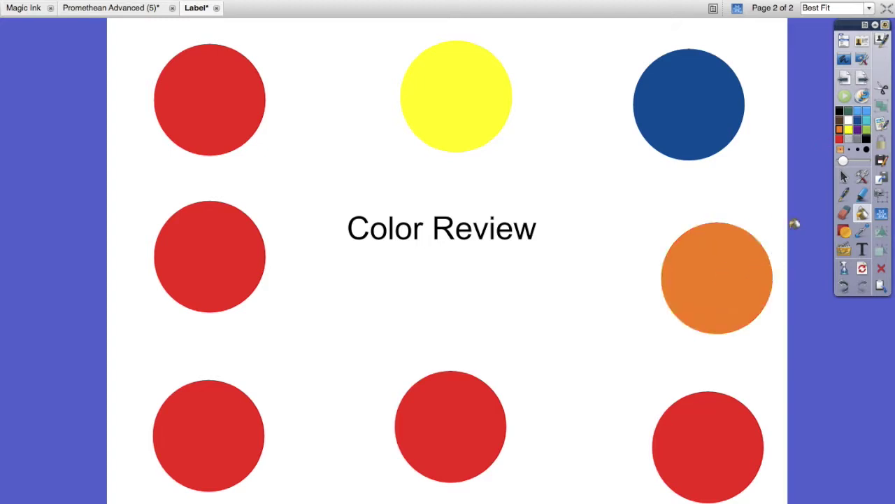
pyautogui.click(710, 428)
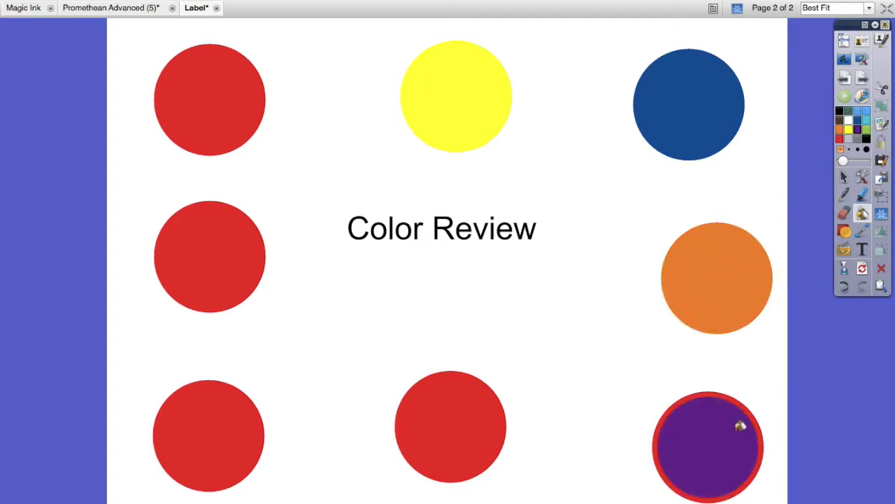
pyautogui.click(759, 419)
# Step: Fill the lower-middle circle and its outline with black
pyautogui.click(867, 138)
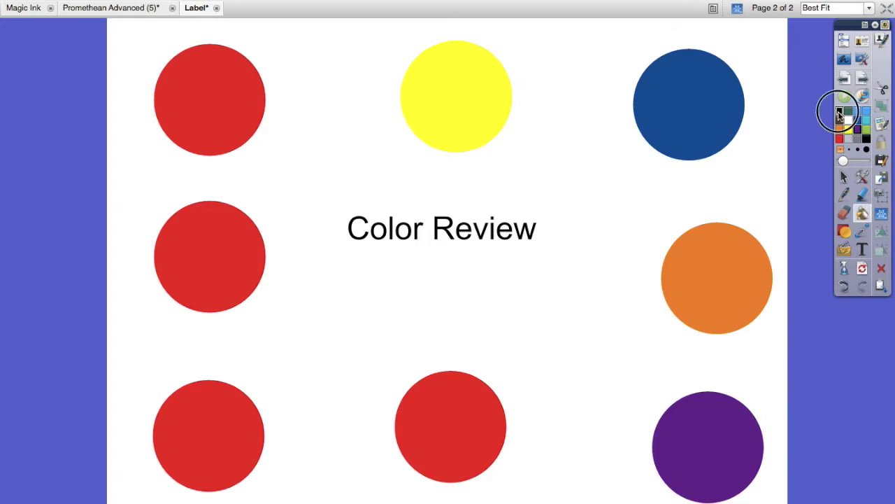
pyautogui.click(483, 396)
pyautogui.click(501, 402)
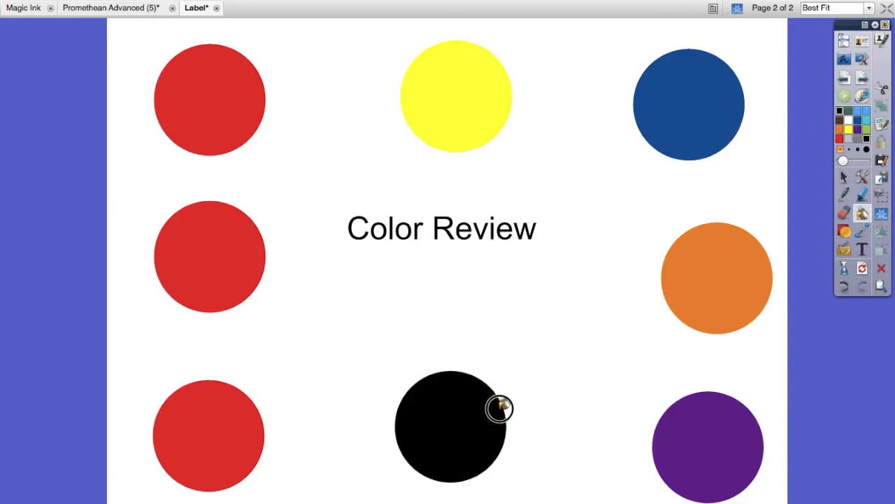
# Step: Swap the yellow palette swatch for green and fill the lower-left circle with that green
pyautogui.click(844, 178)
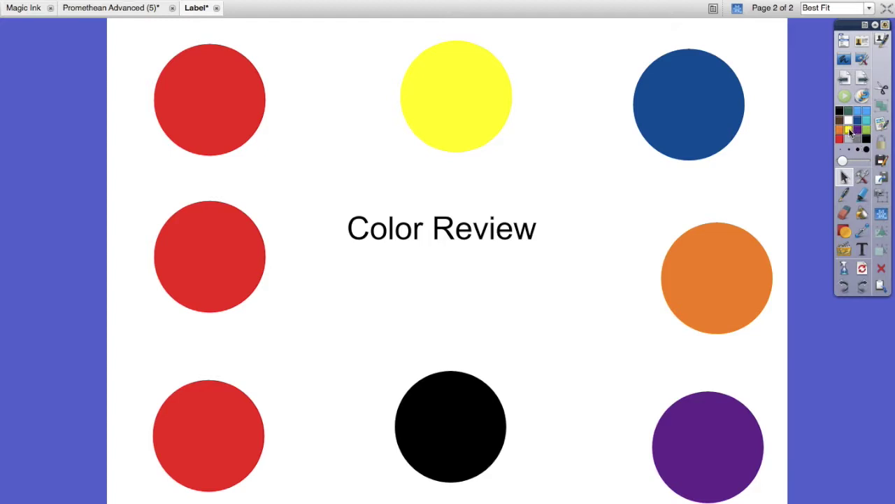
pyautogui.moveTo(849, 134)
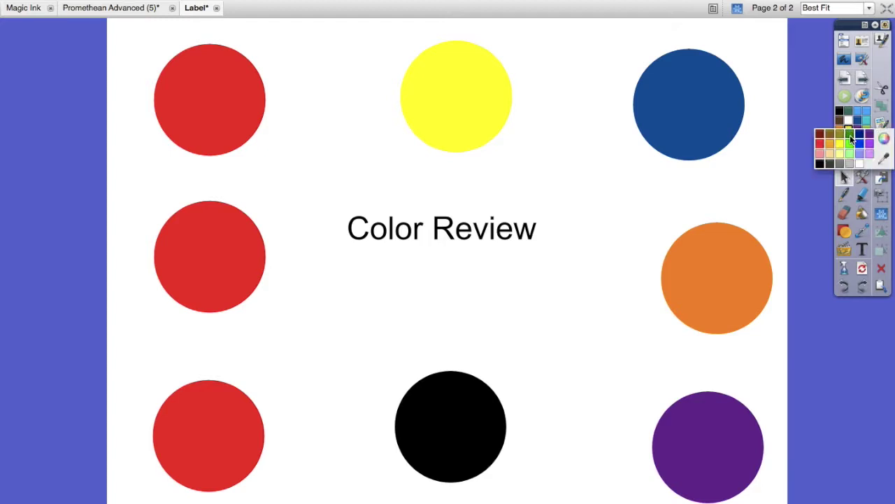
pyautogui.click(241, 429)
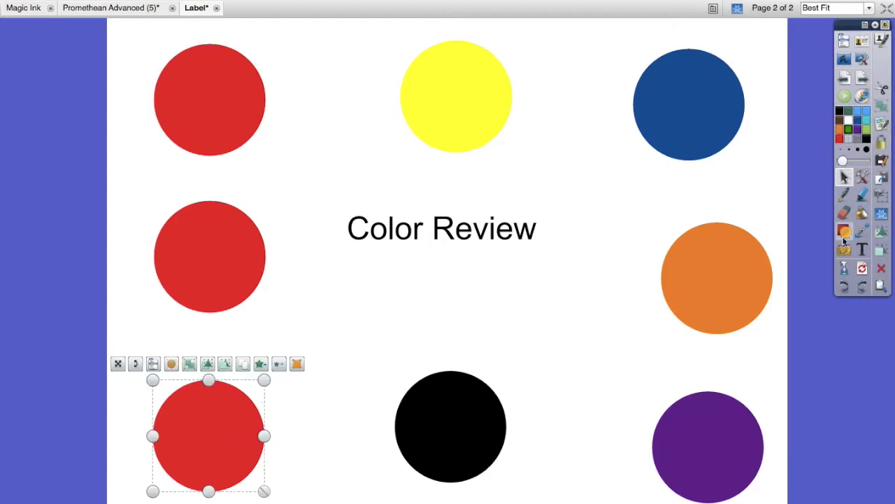
pyautogui.click(861, 214)
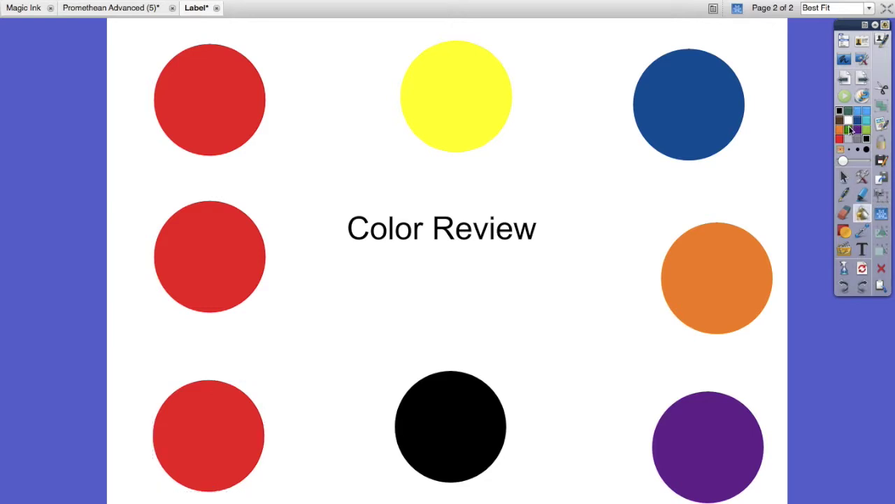
pyautogui.click(849, 130)
pyautogui.click(209, 449)
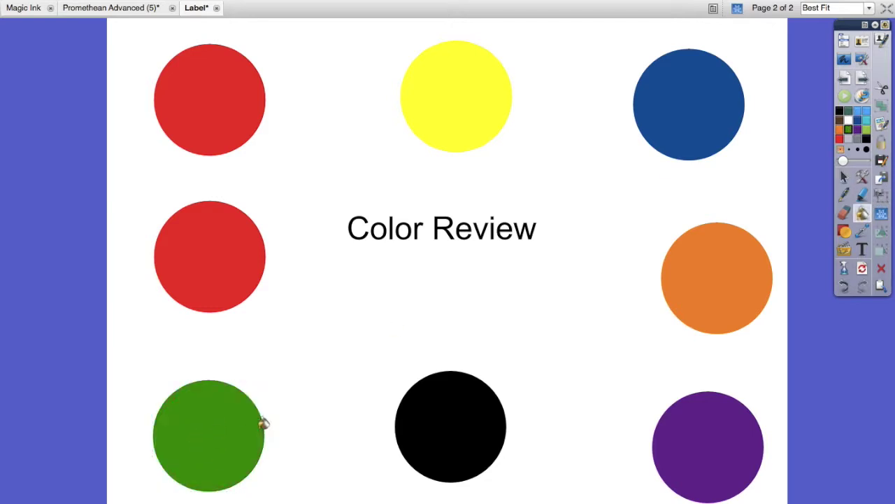
pyautogui.click(844, 177)
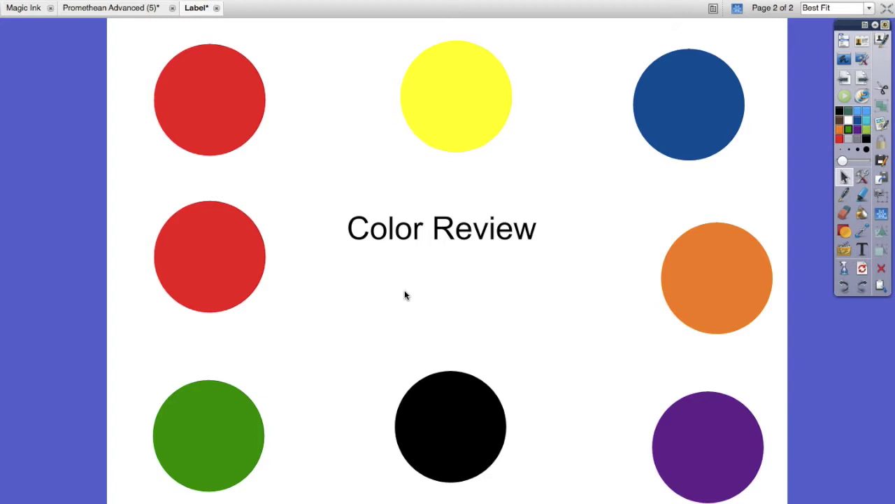
# Step: Replace the white palette swatch with a custom magenta-pink and apply it to the middle-left circle's outline and fill
pyautogui.click(245, 263)
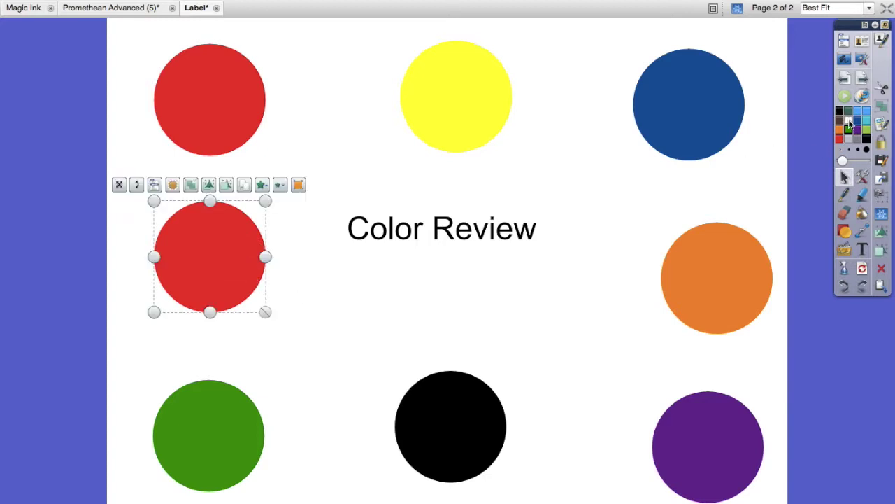
pyautogui.click(848, 125)
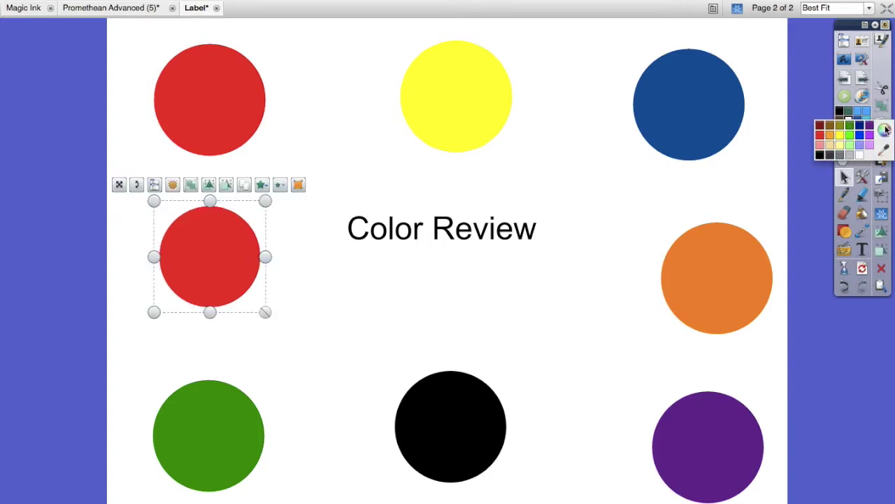
pyautogui.click(885, 129)
pyautogui.click(273, 318)
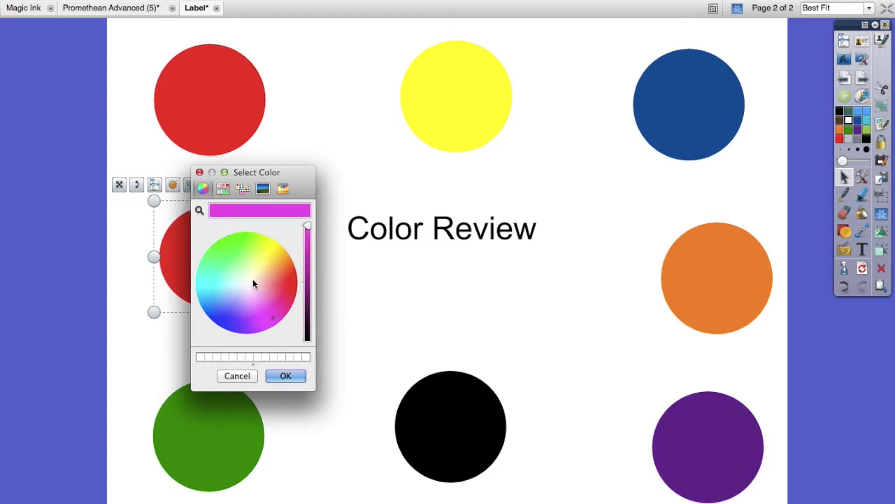
pyautogui.click(285, 375)
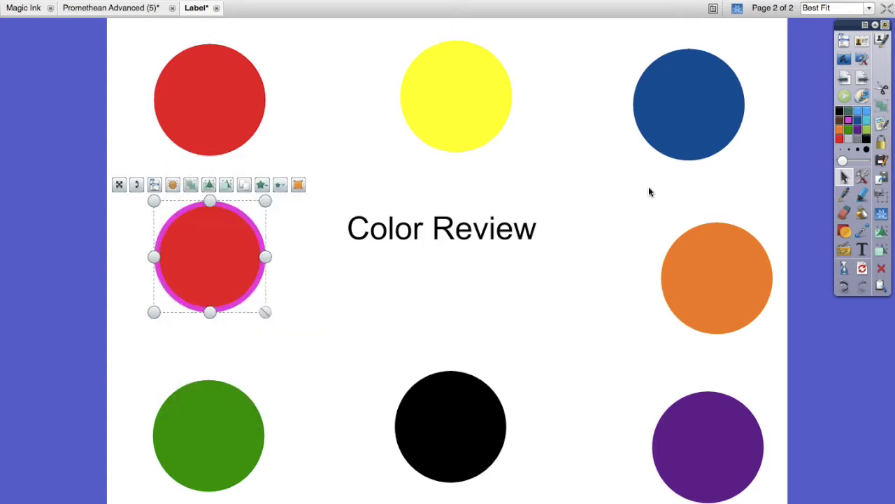
pyautogui.click(863, 213)
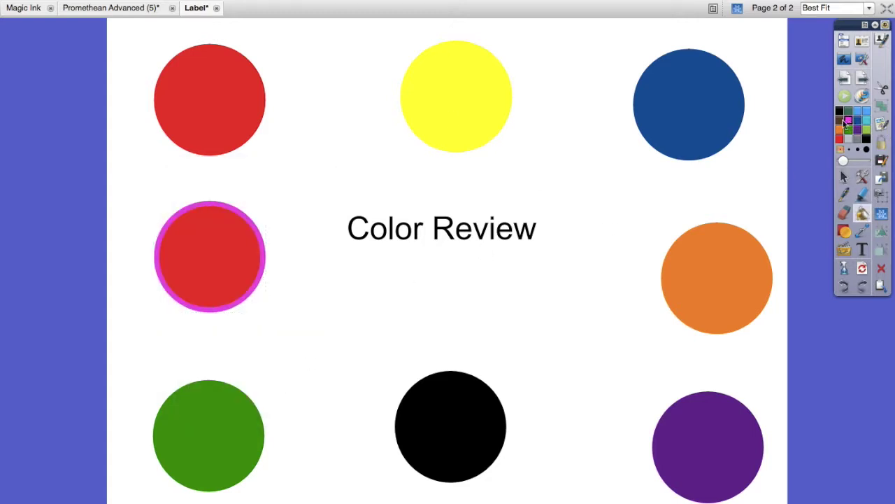
pyautogui.click(222, 231)
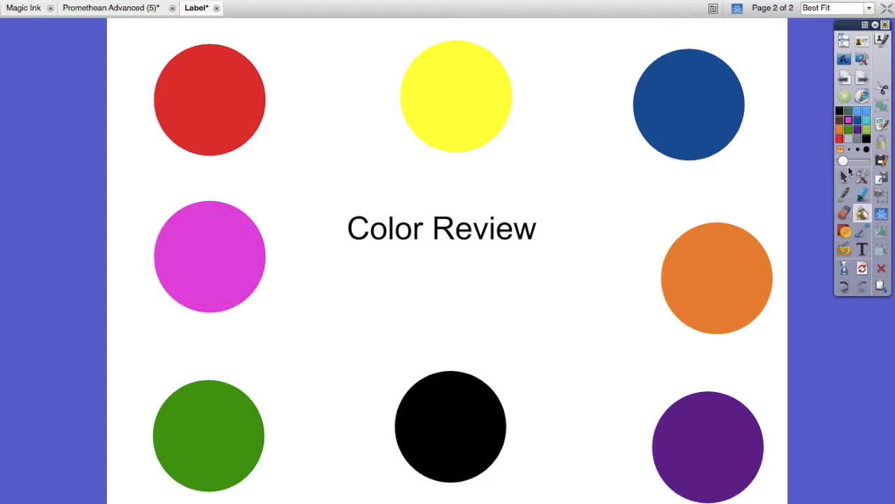
pyautogui.click(848, 178)
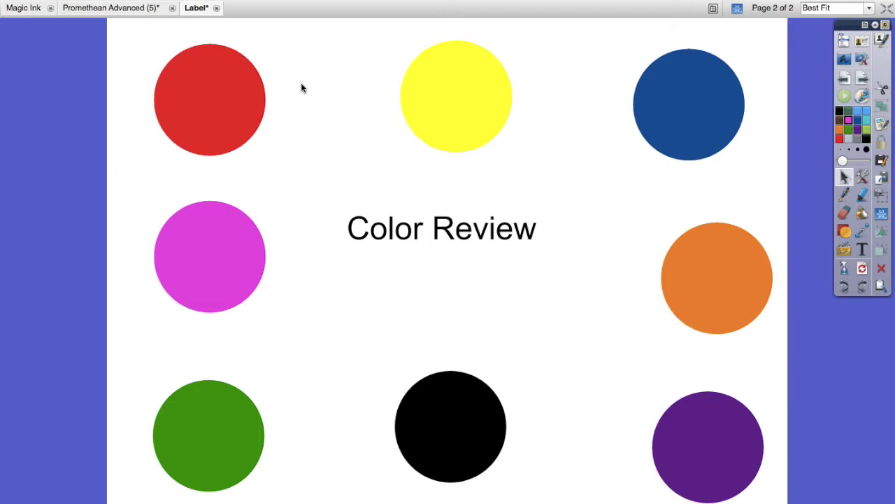
# Step: Give the upper-left red circle a label captioned Red in the Century Gothic font
pyautogui.click(207, 131)
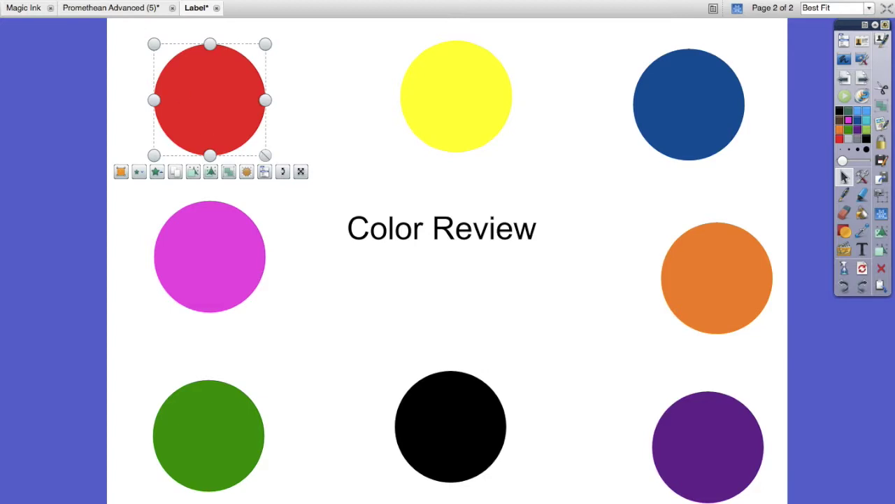
pyautogui.click(184, 116)
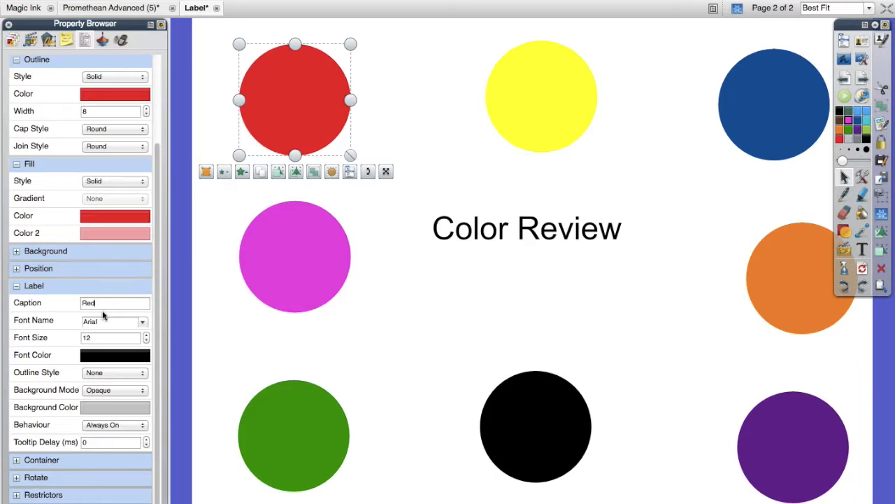
pyautogui.click(143, 321)
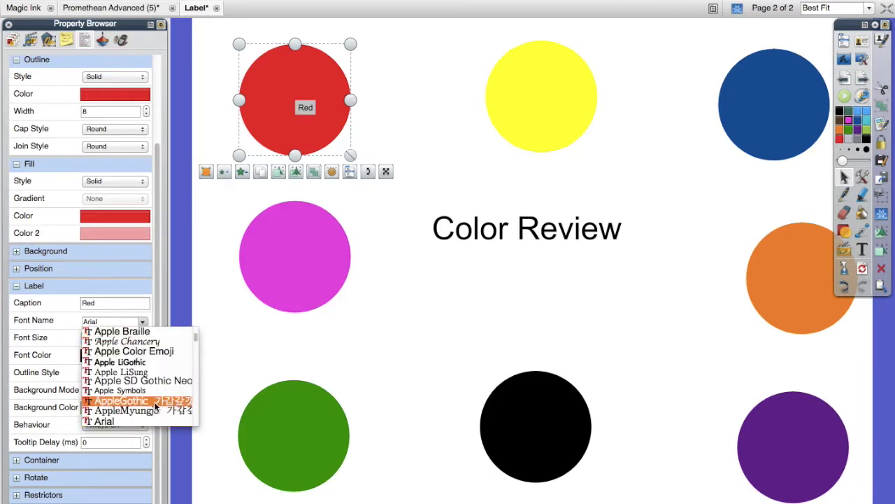
pyautogui.scroll(-2, 155, 407)
pyautogui.scroll(-10, 155, 407)
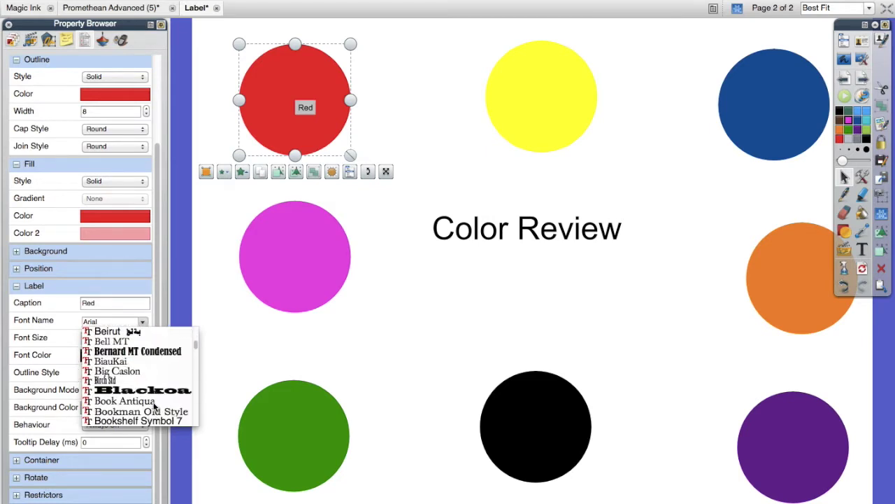
pyautogui.scroll(-6, 157, 408)
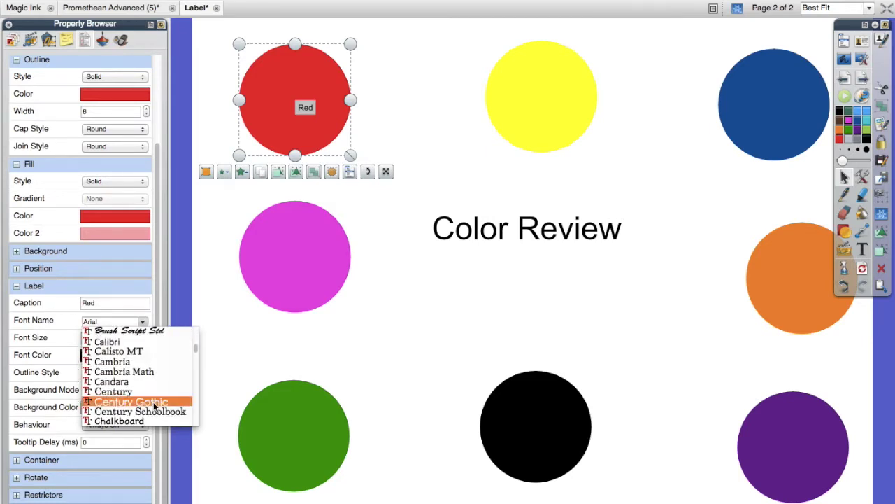
pyautogui.click(155, 398)
# Step: Set the font size of the red circle's label to 25
pyautogui.click(147, 335)
pyautogui.click(146, 335)
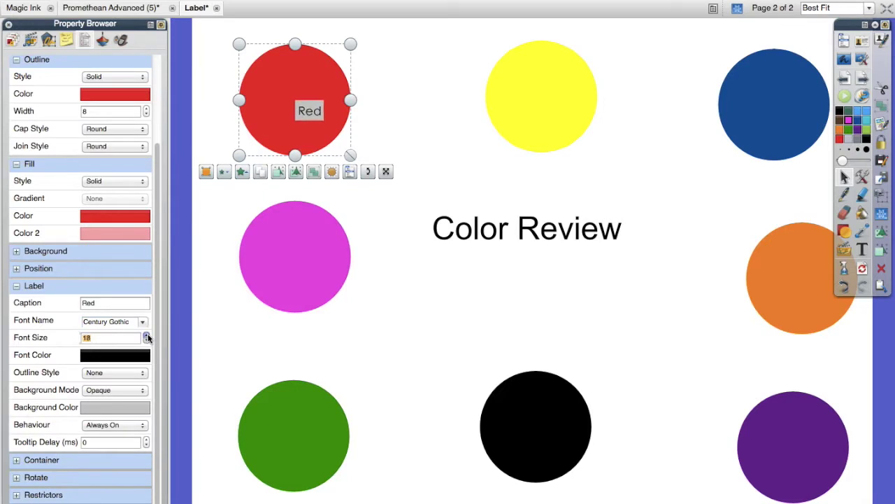
pyautogui.click(147, 336)
pyautogui.click(146, 335)
pyautogui.click(147, 335)
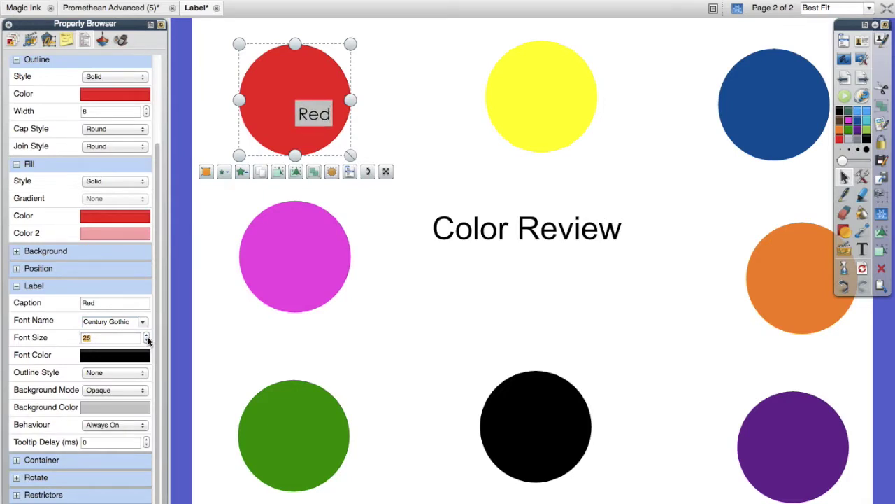
# Step: Review the outline styles for the red circle's label, keeping None, and set its background mode to Transparent
pyautogui.click(140, 375)
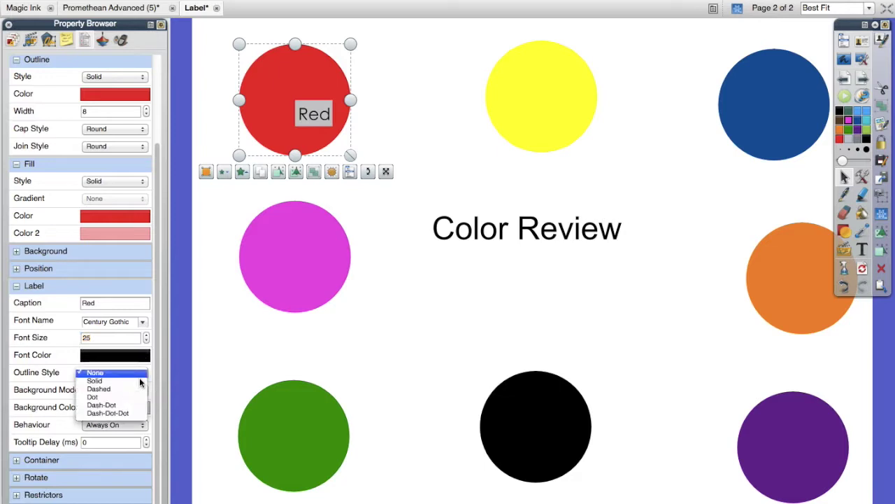
pyautogui.click(63, 369)
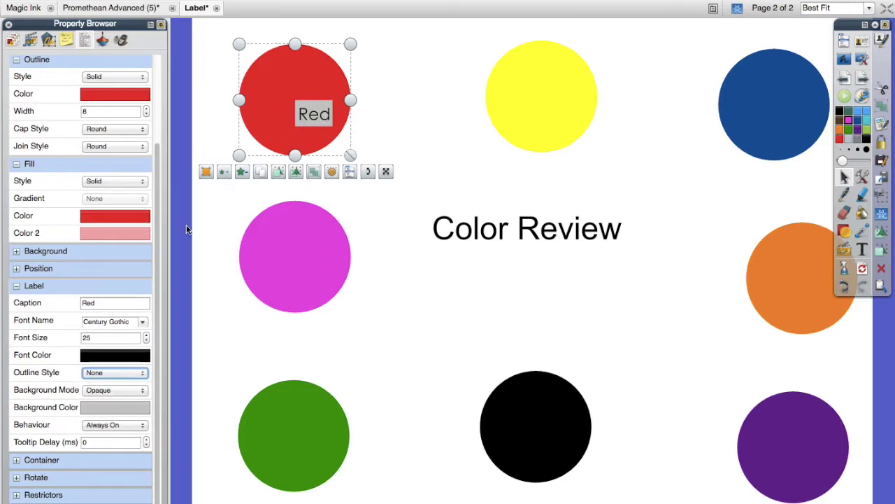
pyautogui.click(139, 393)
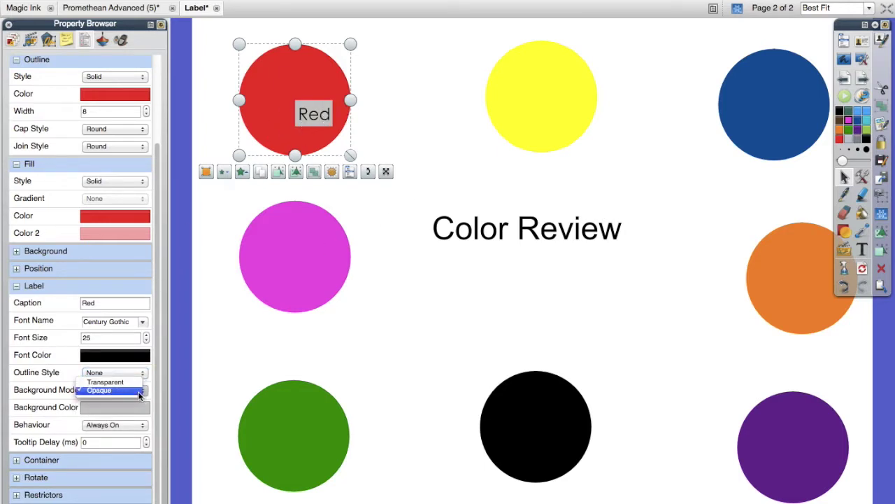
pyautogui.click(103, 383)
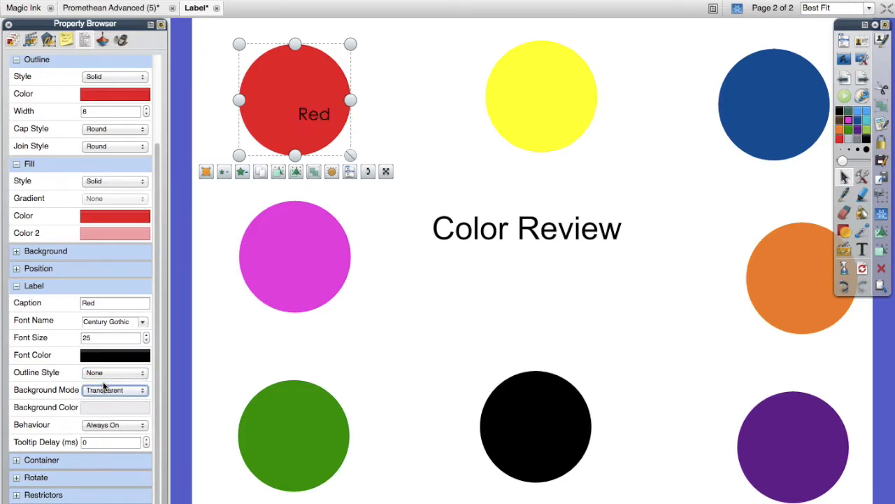
# Step: Set the red circle's label behaviour to Tooltip, deselect the circle and test the label on it
pyautogui.click(128, 428)
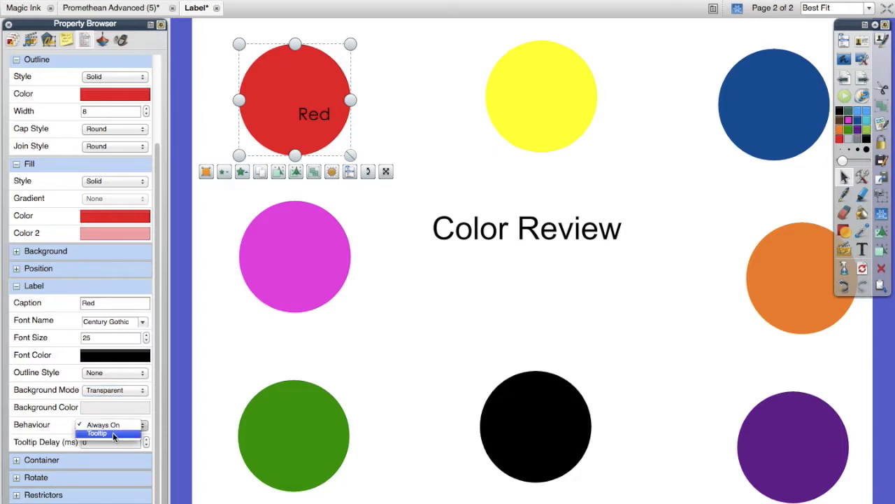
pyautogui.click(113, 433)
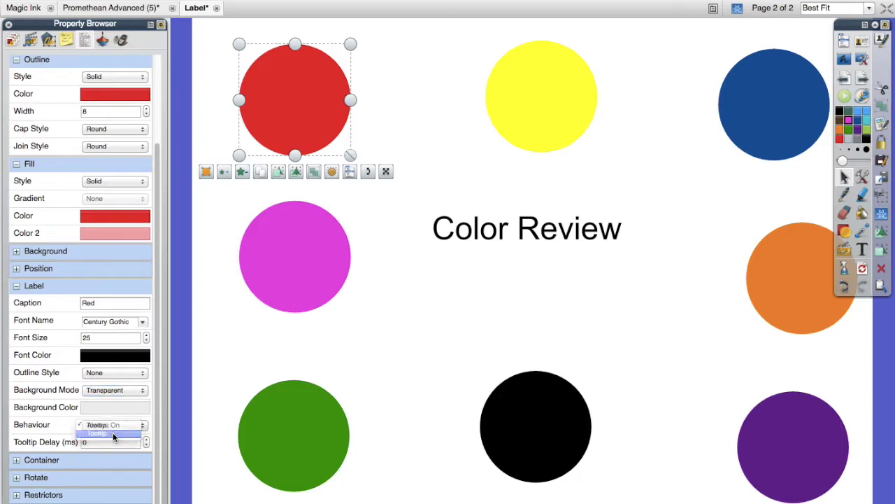
pyautogui.click(410, 310)
pyautogui.moveTo(305, 106)
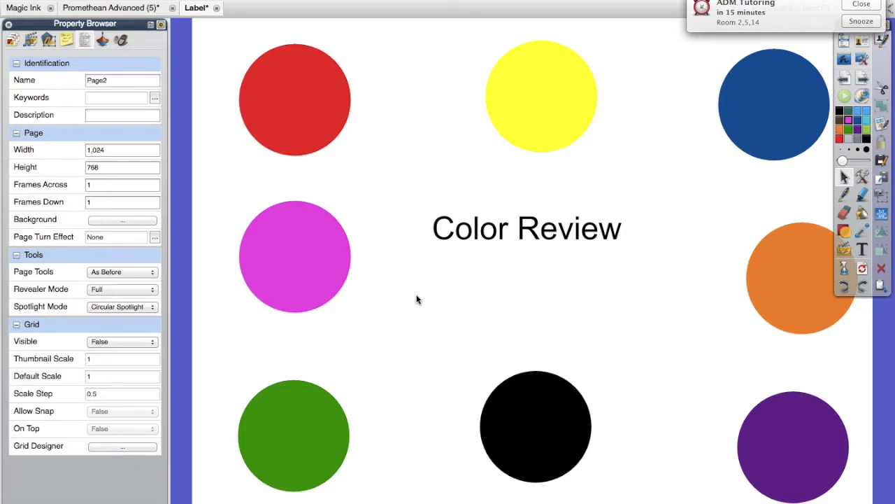
pyautogui.moveTo(328, 128)
# Step: Give the middle-left pink circle a label captioned Pink in the Century Gothic font
pyautogui.click(308, 244)
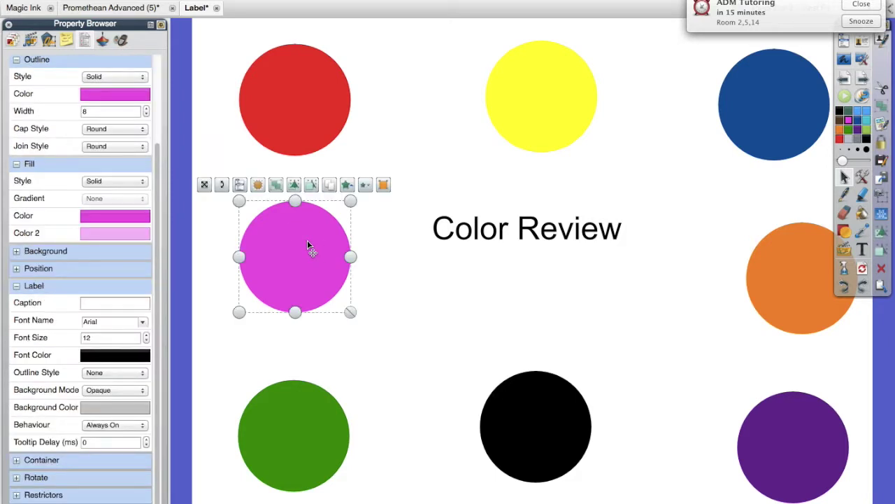
pyautogui.click(137, 302)
pyautogui.click(136, 321)
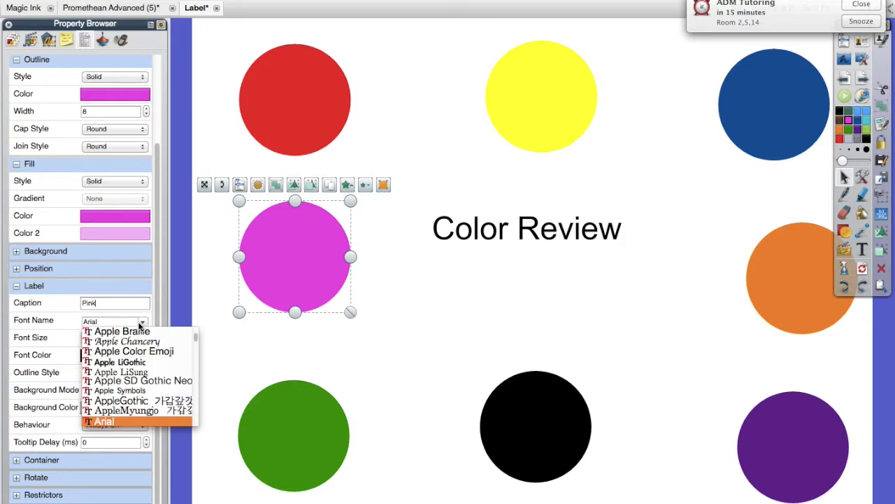
pyautogui.scroll(-3, 126, 382)
pyautogui.scroll(-8, 128, 381)
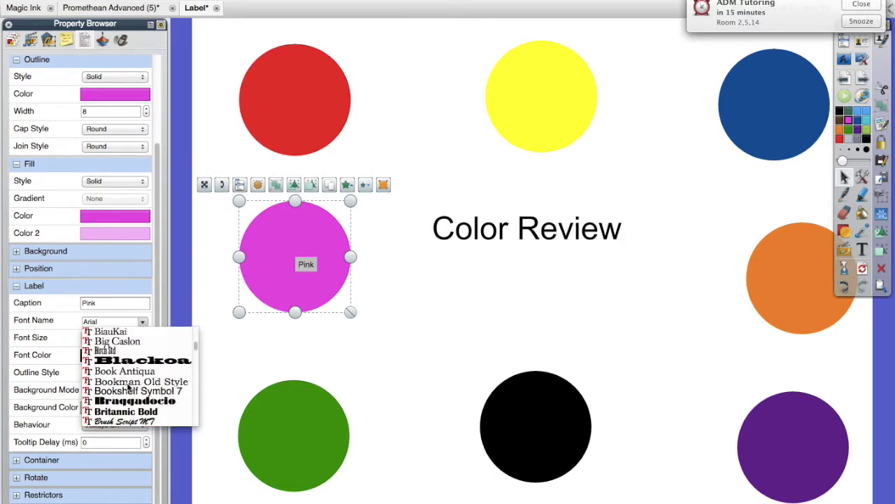
pyautogui.click(133, 372)
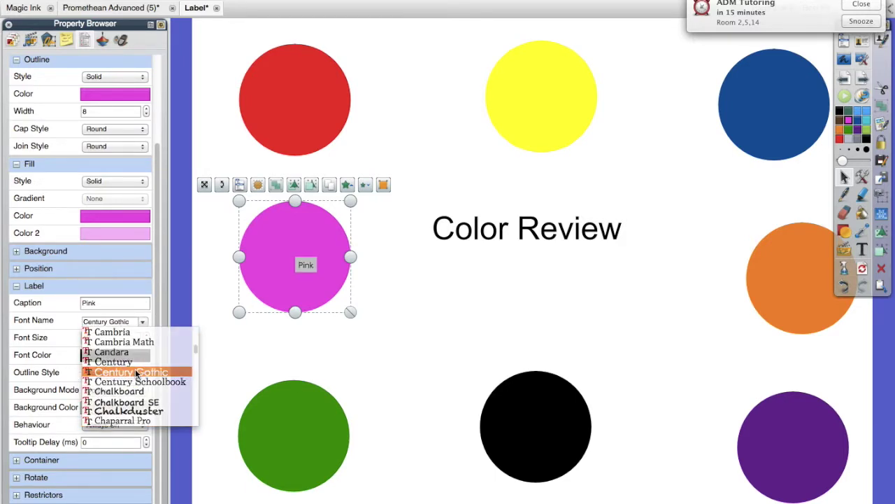
# Step: Set the font size of the pink circle's label to 25
pyautogui.click(147, 335)
pyautogui.click(147, 336)
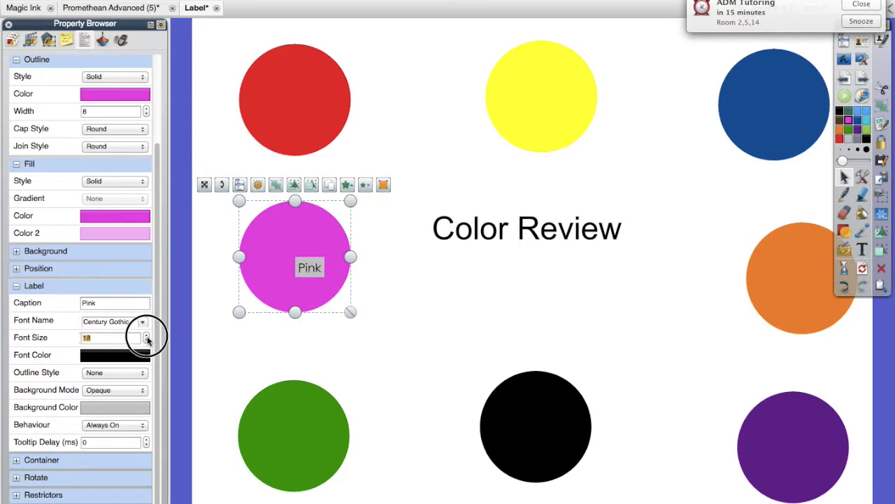
pyautogui.click(147, 335)
pyautogui.click(147, 335)
pyautogui.click(147, 335)
pyautogui.click(147, 335)
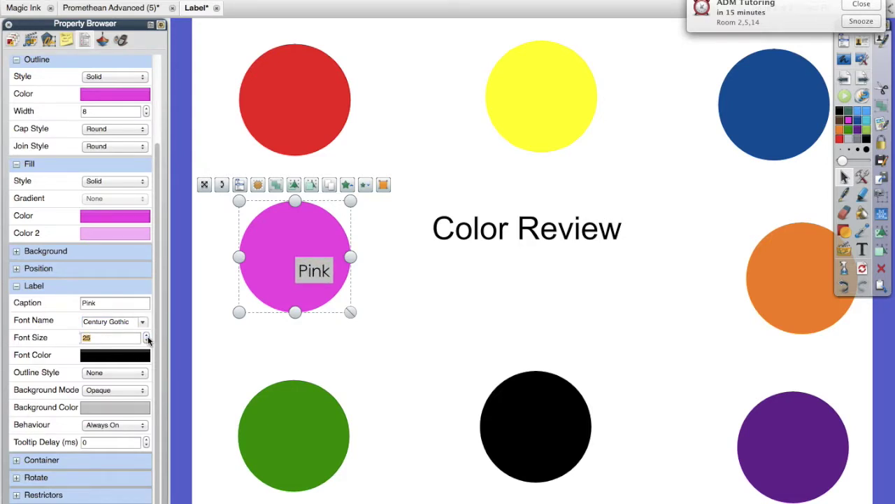
# Step: Set the pink circle's label background mode to Transparent and its behaviour to Tooltip
pyautogui.click(128, 392)
pyautogui.click(121, 383)
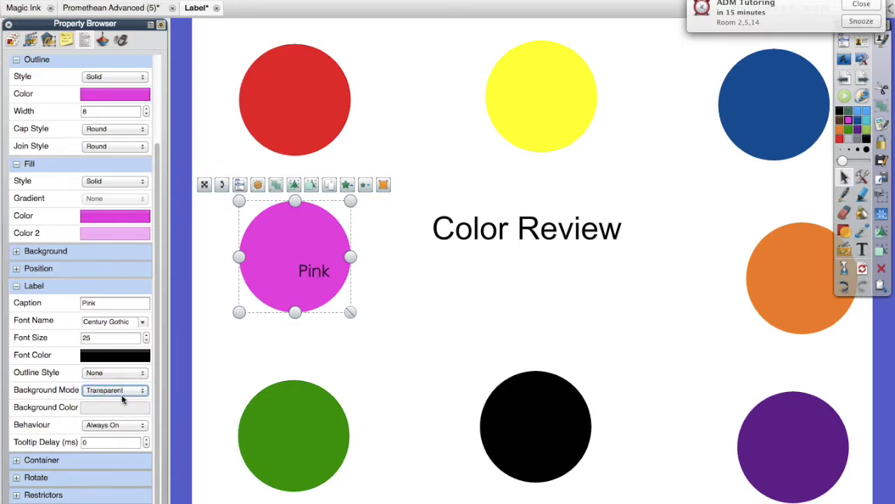
pyautogui.click(128, 425)
pyautogui.click(111, 436)
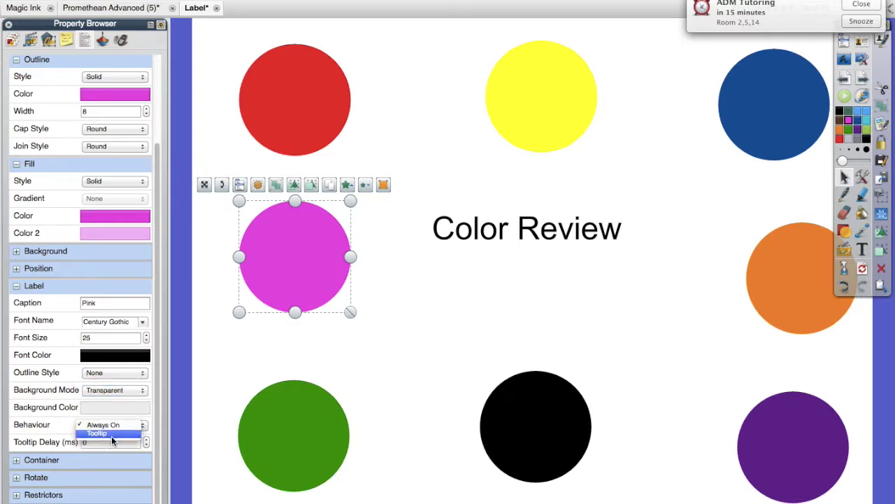
# Step: Deselect the pink circle and give the green circle a label captioned Green in the Century Gothic font
pyautogui.rightClick(355, 352)
pyautogui.click(419, 335)
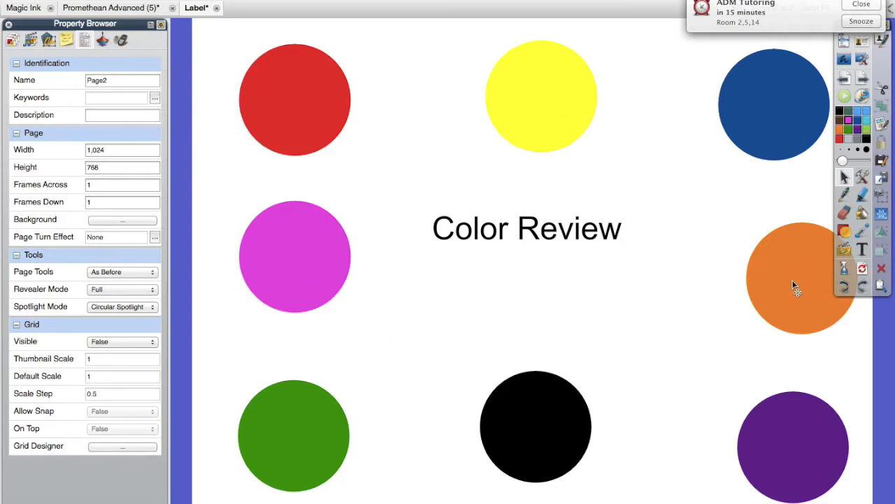
pyautogui.click(296, 441)
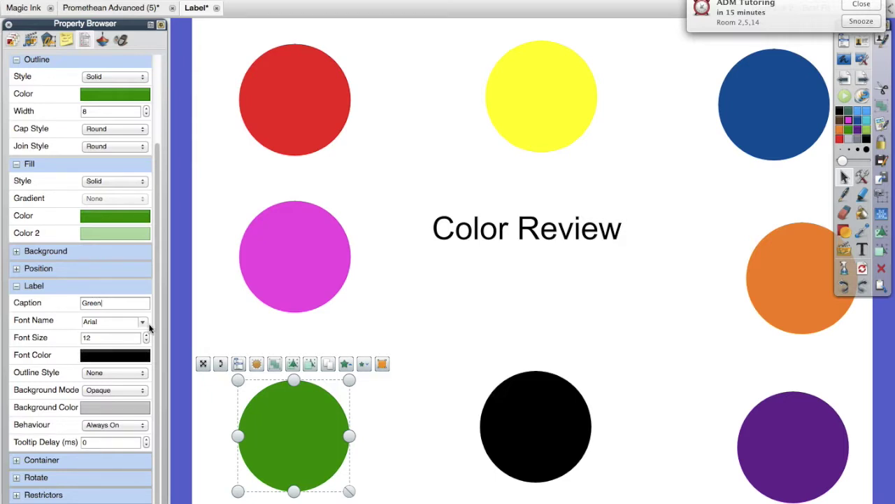
pyautogui.click(143, 321)
pyautogui.scroll(-10, 135, 398)
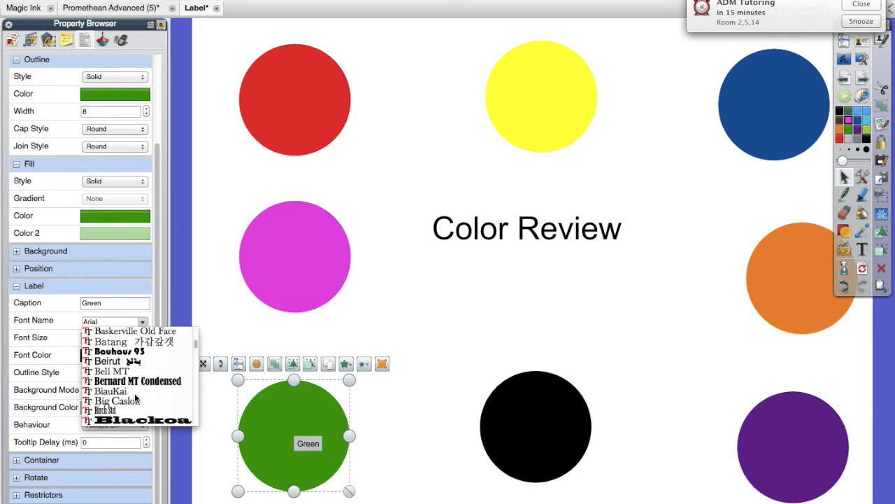
pyautogui.scroll(-8, 135, 397)
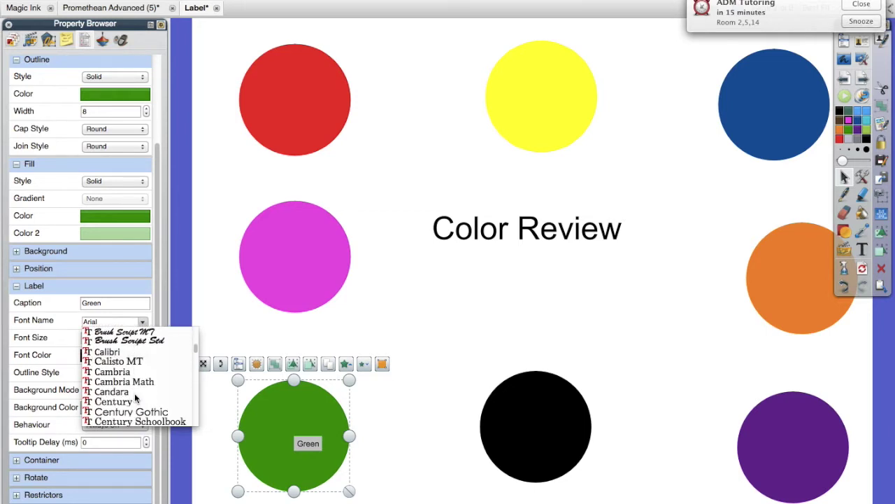
pyautogui.click(138, 405)
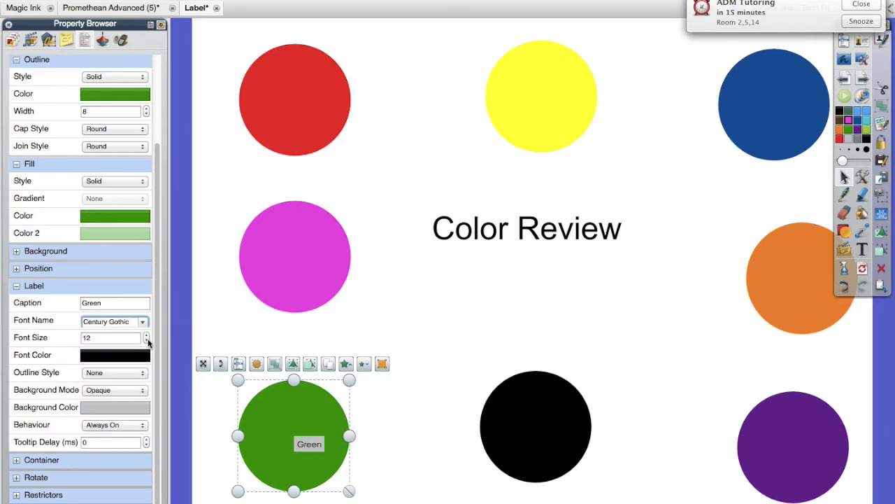
# Step: Set the font size of the green circle's label to 25
pyautogui.click(125, 338)
pyautogui.press('BackSpace')
pyautogui.write('25')
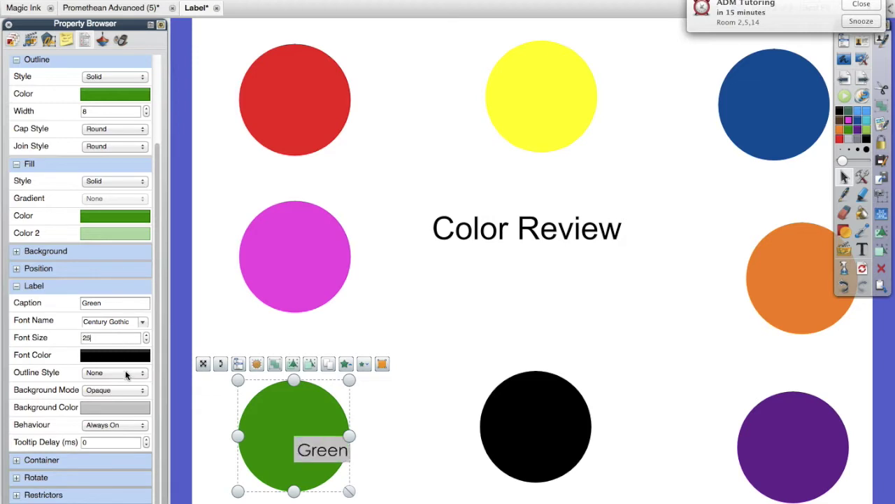
# Step: Set the green circle's label behaviour to Tooltip and deselect the circle
pyautogui.click(133, 390)
pyautogui.click(131, 390)
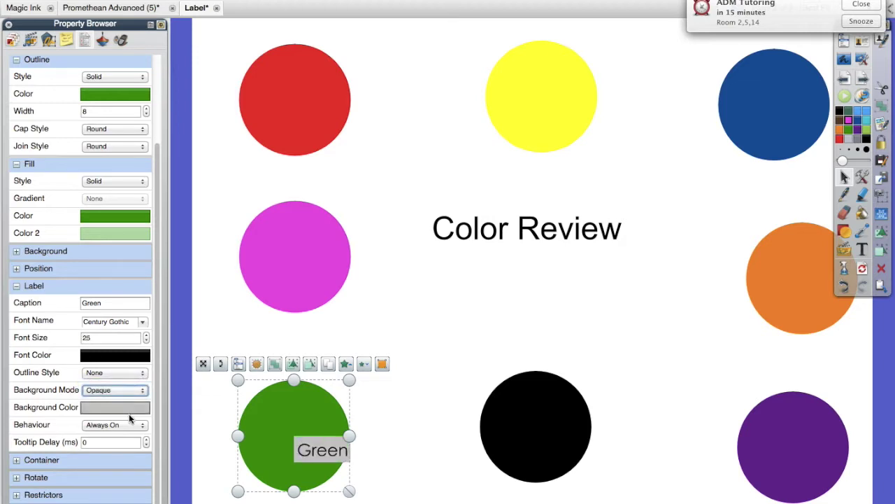
pyautogui.click(131, 424)
pyautogui.click(120, 432)
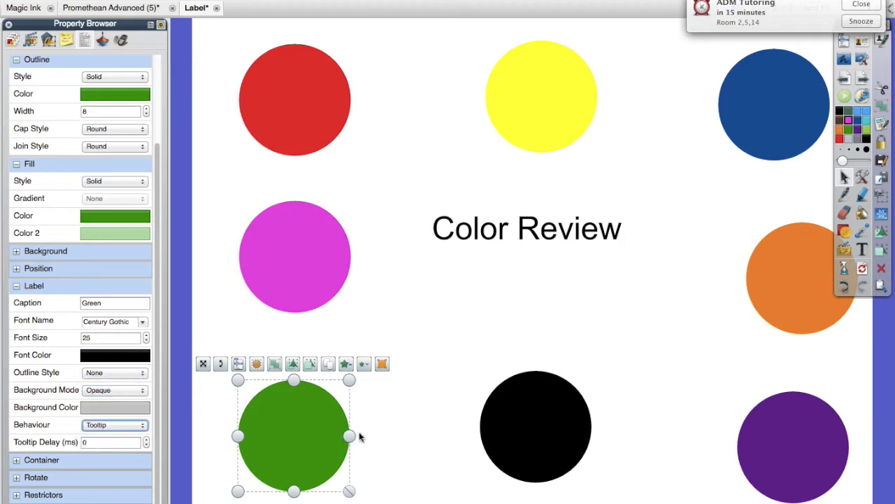
pyautogui.click(405, 387)
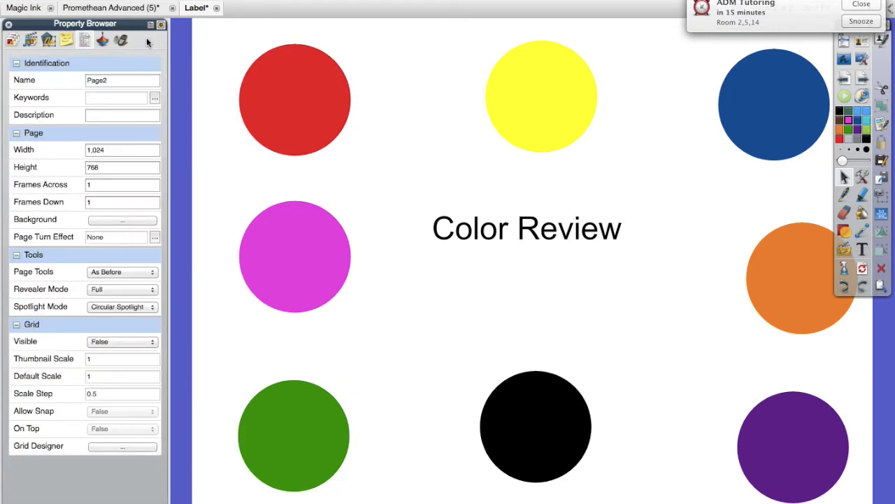
pyautogui.press('F3')
pyautogui.click(454, 486)
pyautogui.click(144, 3)
pyautogui.moveTo(162, 2)
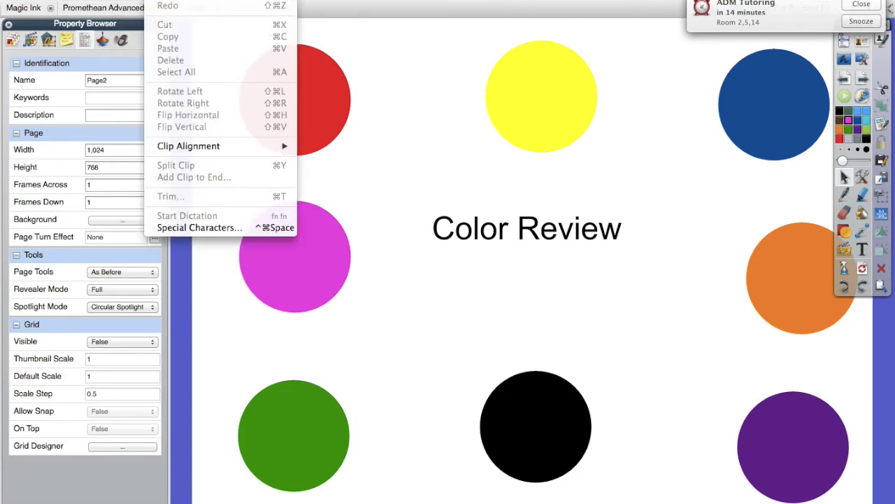
pyautogui.moveTo(70, 2)
pyautogui.moveTo(224, 3)
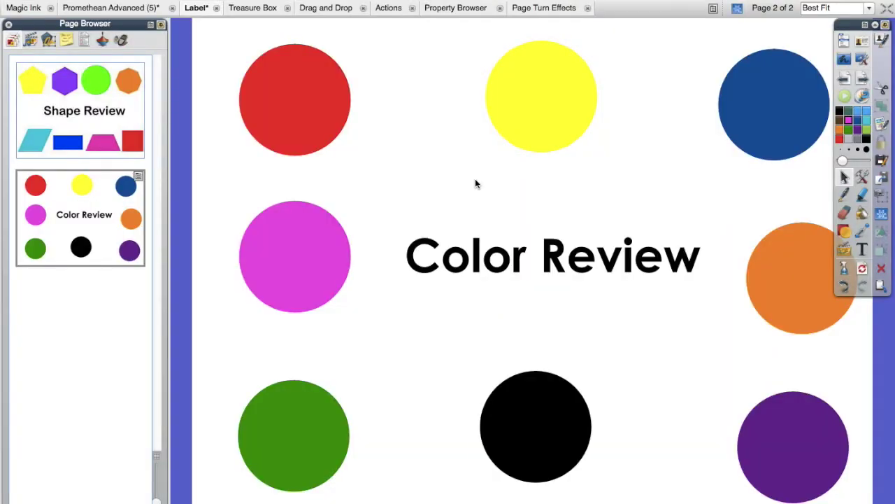
# Step: Handwrite the word Red in black ink with the Pen tool beside the lower edge of the red circle
pyautogui.click(843, 197)
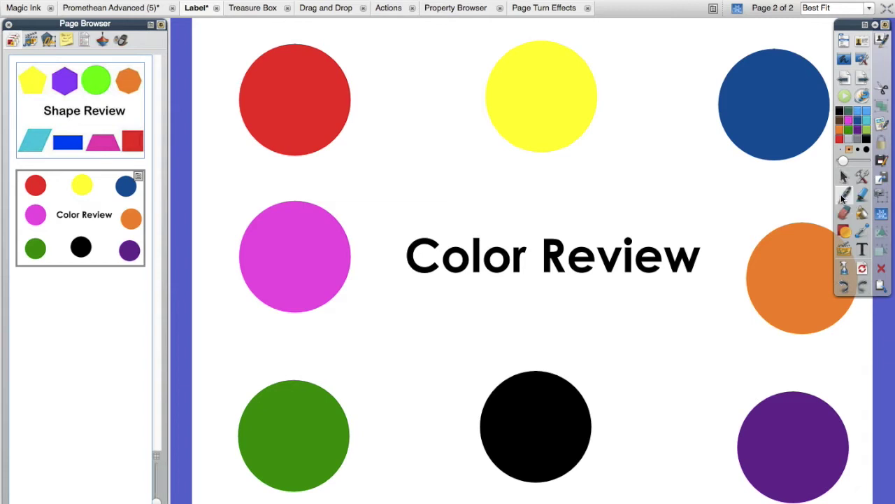
pyautogui.click(867, 139)
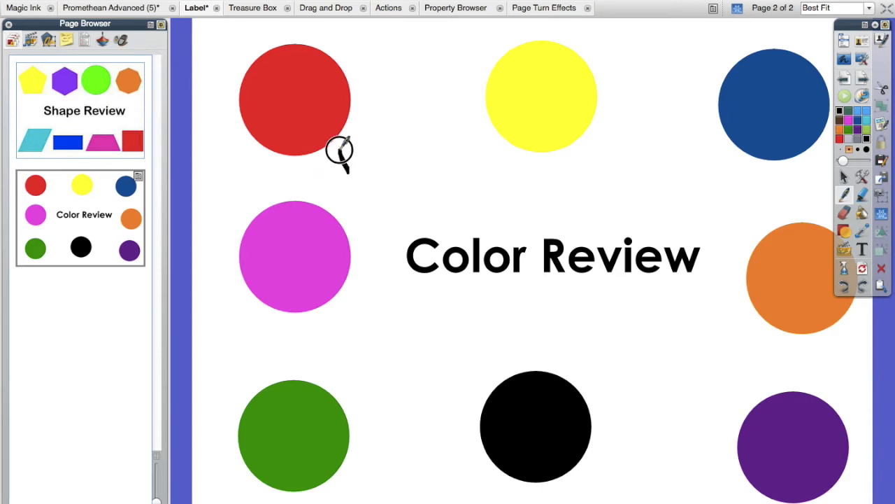
pyautogui.moveTo(345, 160)
pyautogui.mouseDown()
pyautogui.moveTo(359, 152)
pyautogui.moveTo(368, 160)
pyautogui.moveTo(383, 148)
pyautogui.moveTo(368, 150)
pyautogui.moveTo(381, 135)
pyautogui.moveTo(396, 139)
pyautogui.mouseUp()
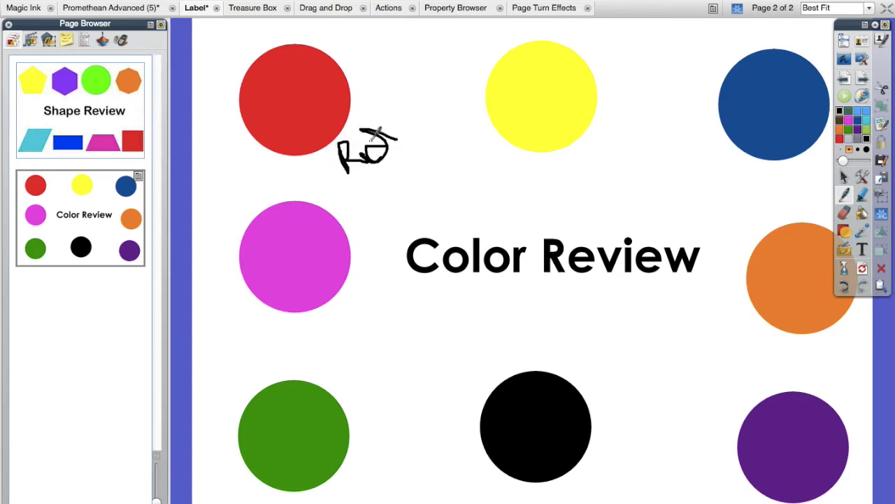
pyautogui.click(843, 175)
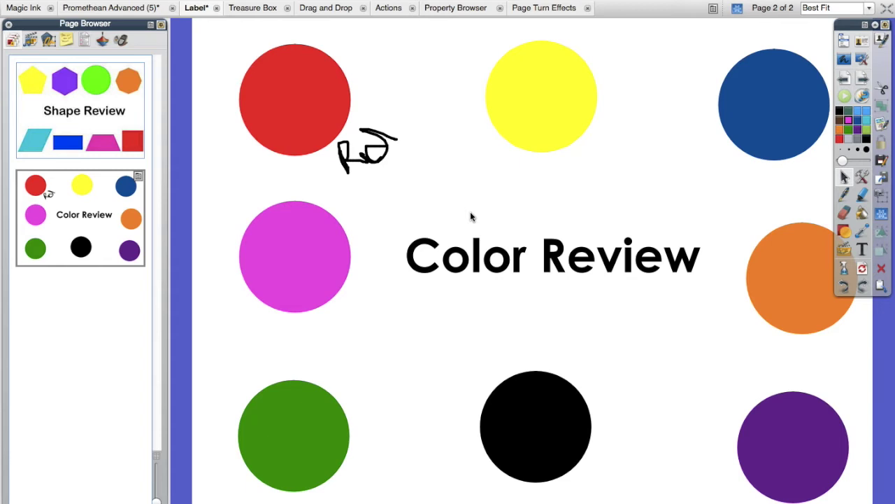
# Step: Erase the handwritten word beside the red circle and return to the Select tool
pyautogui.click(844, 213)
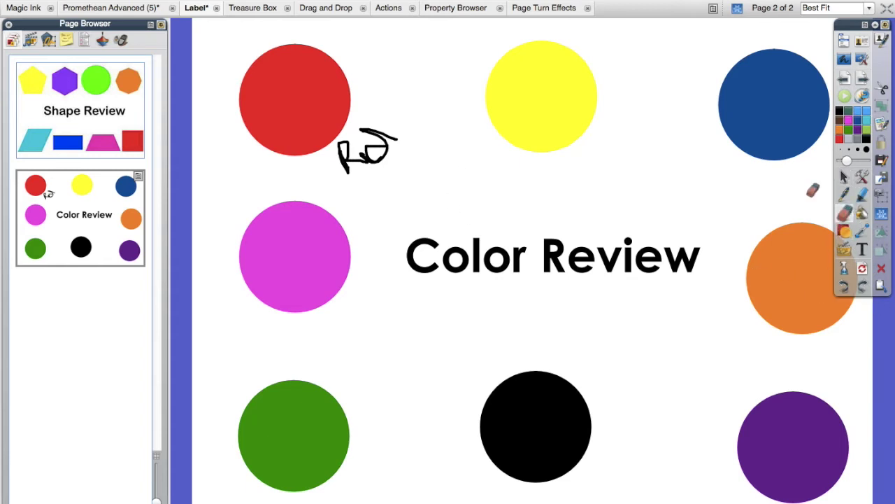
pyautogui.moveTo(364, 149)
pyautogui.mouseDown()
pyautogui.moveTo(398, 136)
pyautogui.moveTo(364, 130)
pyautogui.moveTo(340, 159)
pyautogui.moveTo(371, 152)
pyautogui.moveTo(380, 168)
pyautogui.moveTo(360, 160)
pyautogui.moveTo(351, 168)
pyautogui.mouseUp()
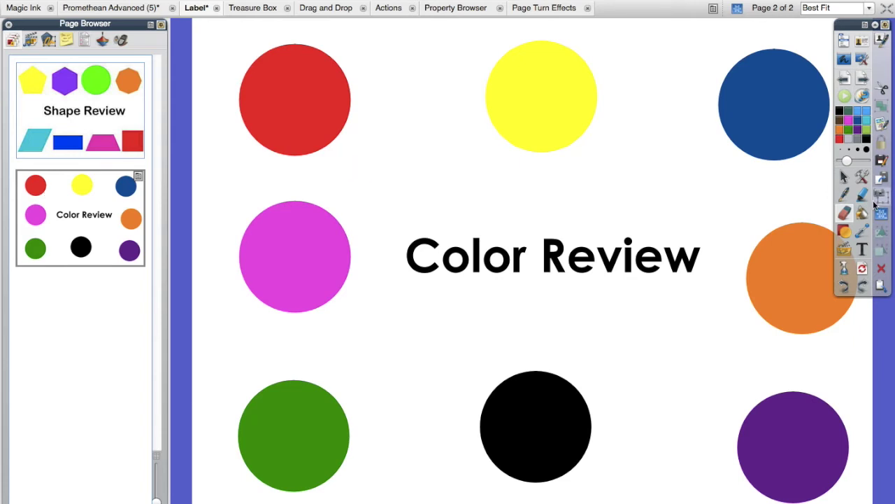
pyautogui.click(844, 177)
# Step: Add two blank pages and three copies of the Color Review page to the end of the flipchart
pyautogui.rightClick(665, 189)
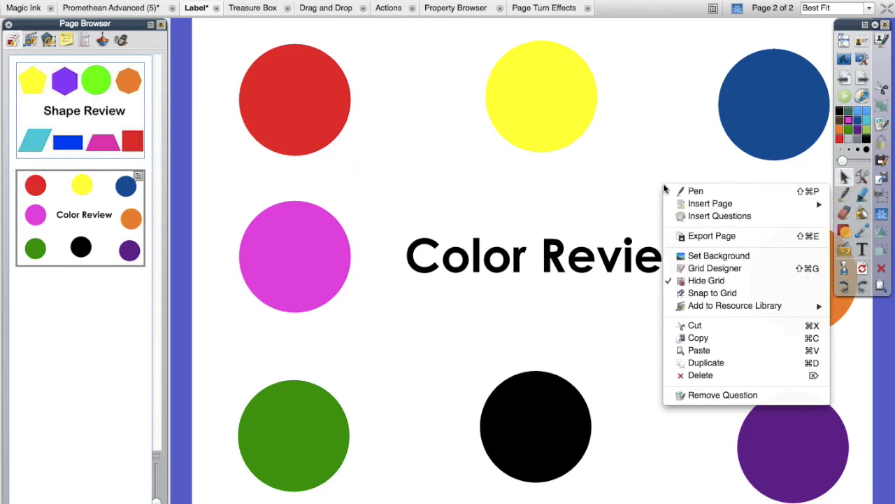
pyautogui.click(694, 339)
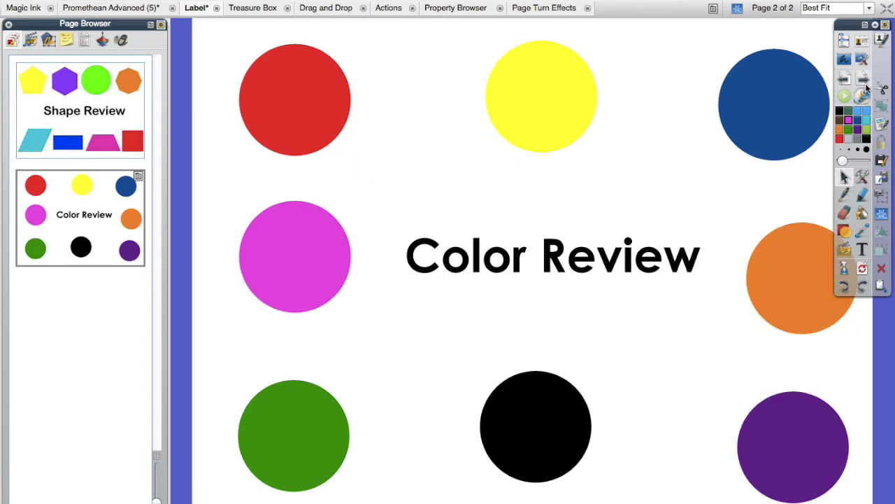
pyautogui.click(866, 86)
pyautogui.click(866, 86)
pyautogui.click(866, 86)
pyautogui.click(866, 87)
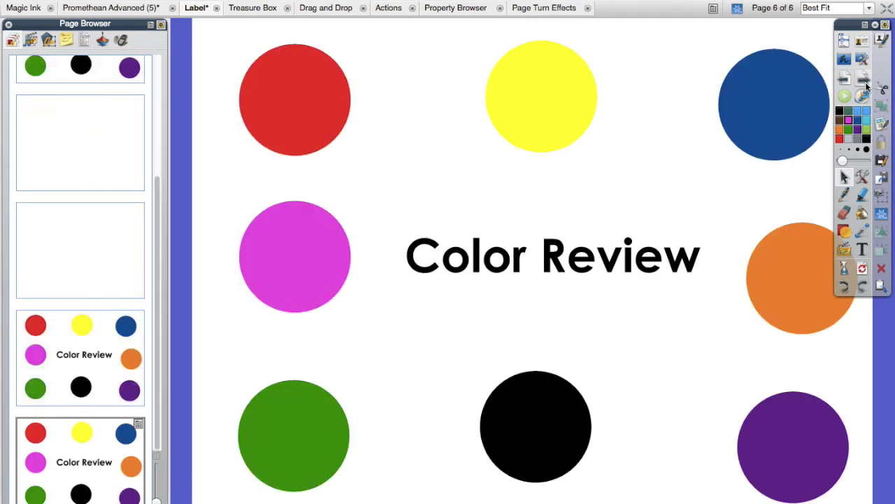
pyautogui.click(866, 87)
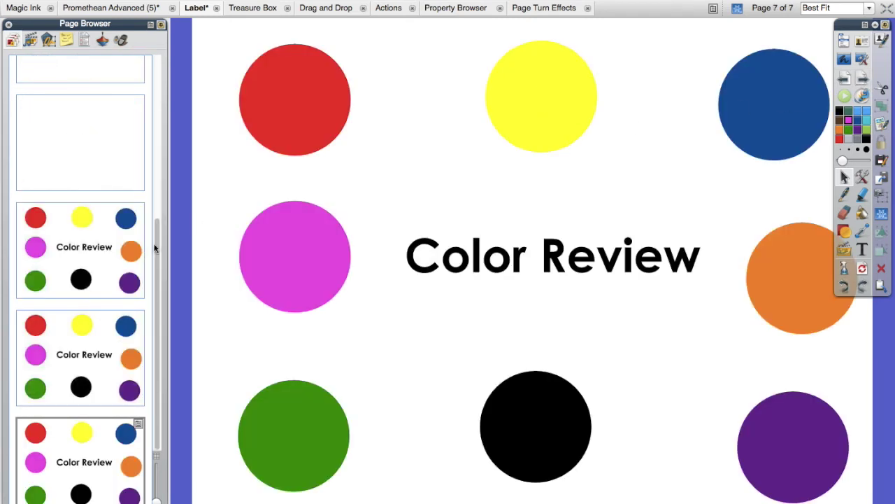
# Step: Open the first copied Color Review page, check the red circle's label on it and go to the following page
pyautogui.click(110, 247)
pyautogui.moveTo(263, 105)
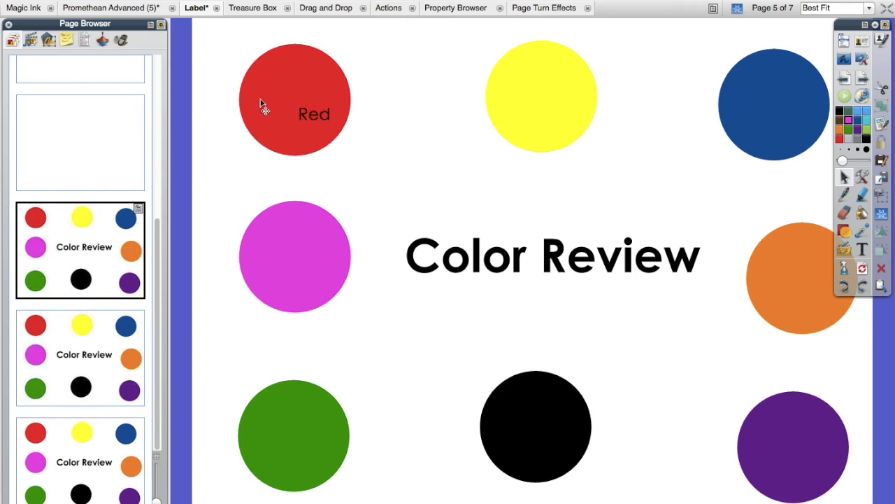
pyautogui.click(866, 79)
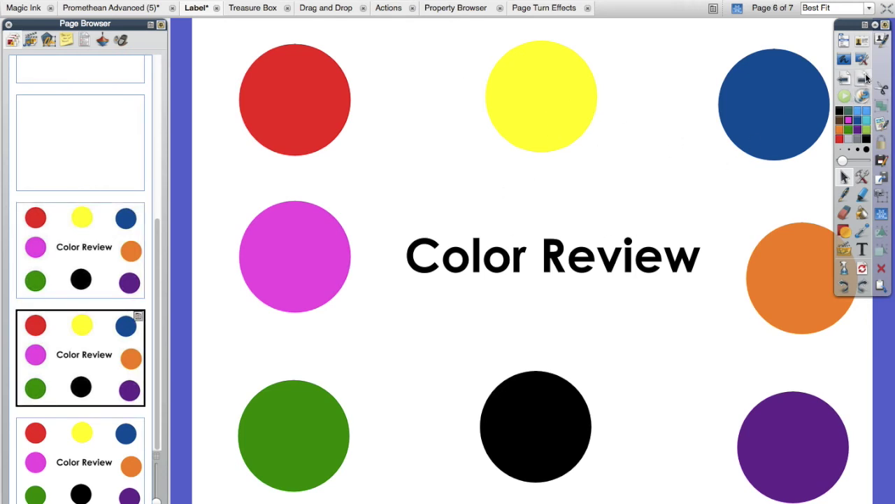